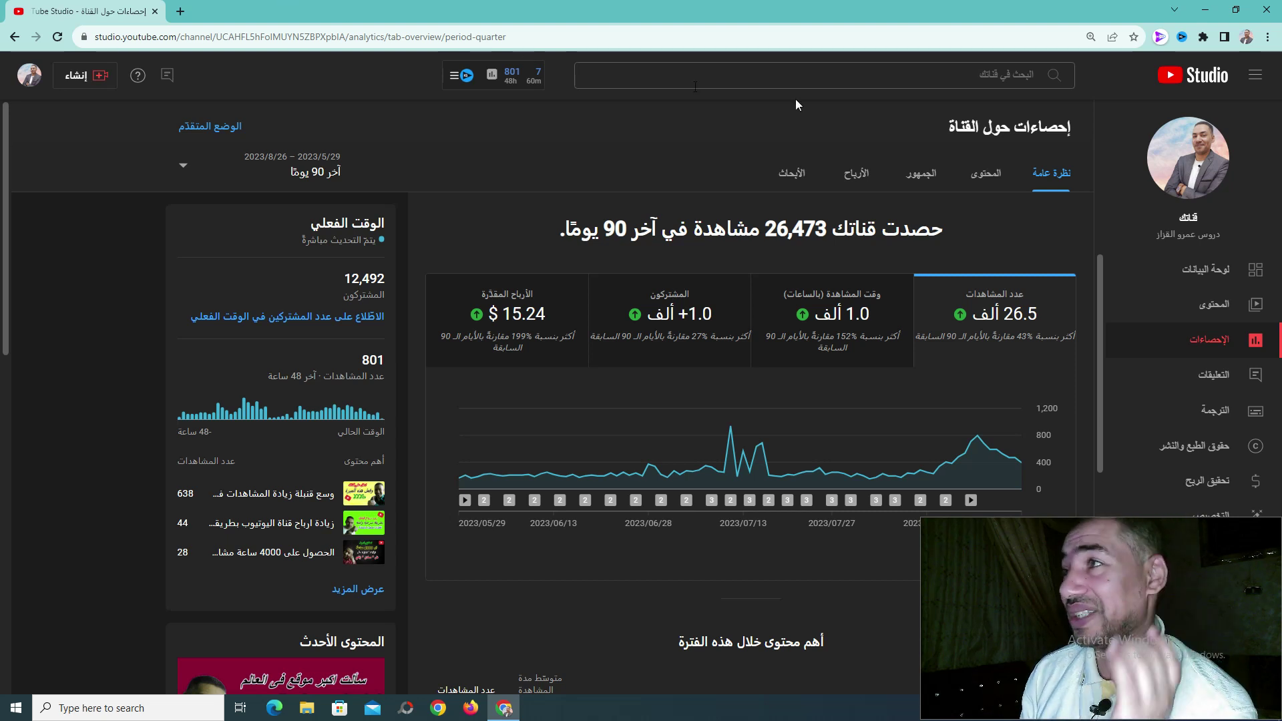
Switch to vidIQ by opening the channel's dashboard through the browser extension
{"action": "left_click", "coordinate": [1182, 38]}
{"action": "left_click", "coordinate": [1098, 88]}
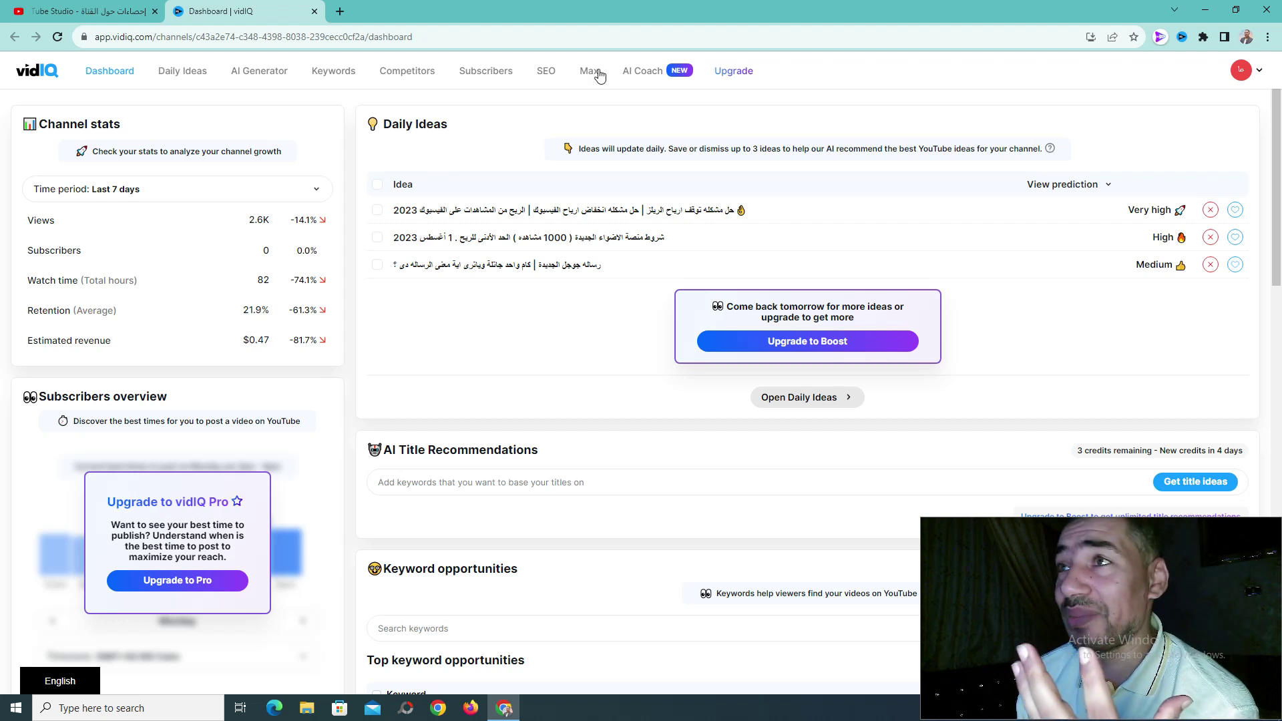
Tour the AI Coach, Max, SEO, Subscribers, Competitors, Keywords, AI Generator and Daily Ideas sections, returning to the Dashboard
{"action": "left_click", "coordinate": [638, 72]}
{"action": "left_click", "coordinate": [590, 78]}
{"action": "left_click", "coordinate": [545, 74]}
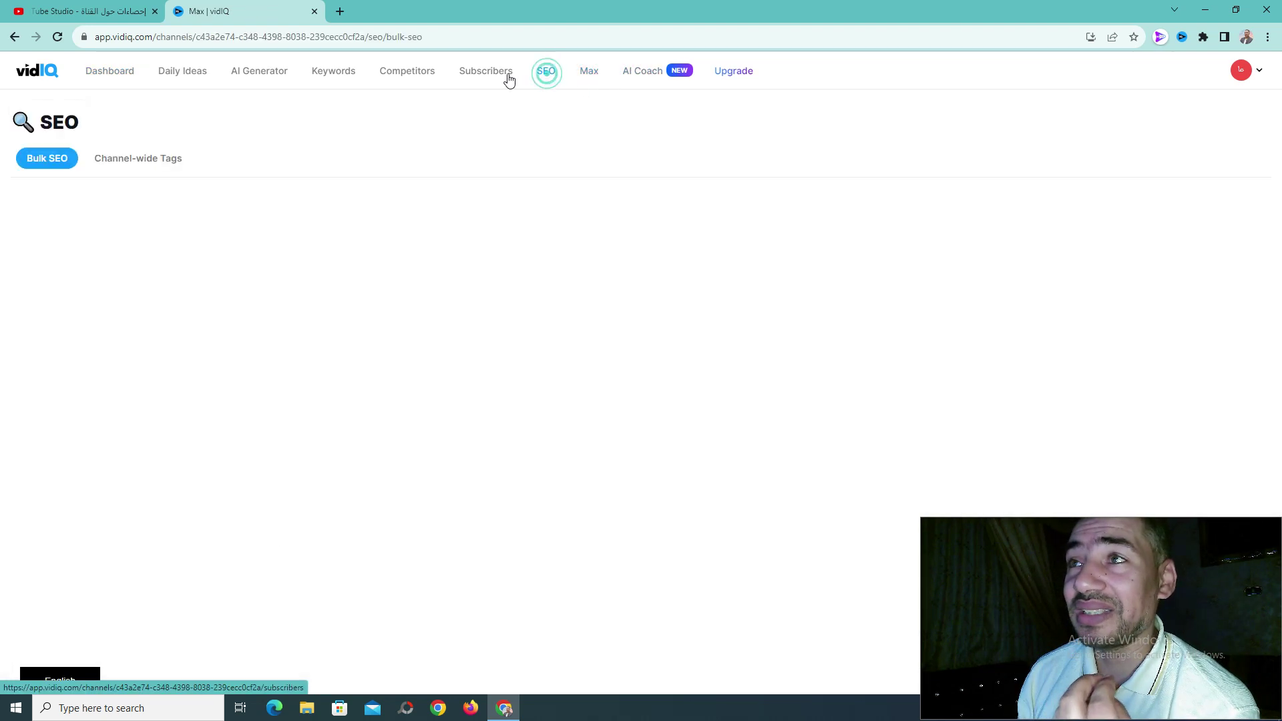
{"action": "left_click", "coordinate": [487, 74]}
{"action": "left_click", "coordinate": [409, 72]}
{"action": "left_click", "coordinate": [318, 80]}
{"action": "left_click", "coordinate": [255, 77]}
{"action": "left_click", "coordinate": [195, 73]}
{"action": "left_click", "coordinate": [110, 73]}
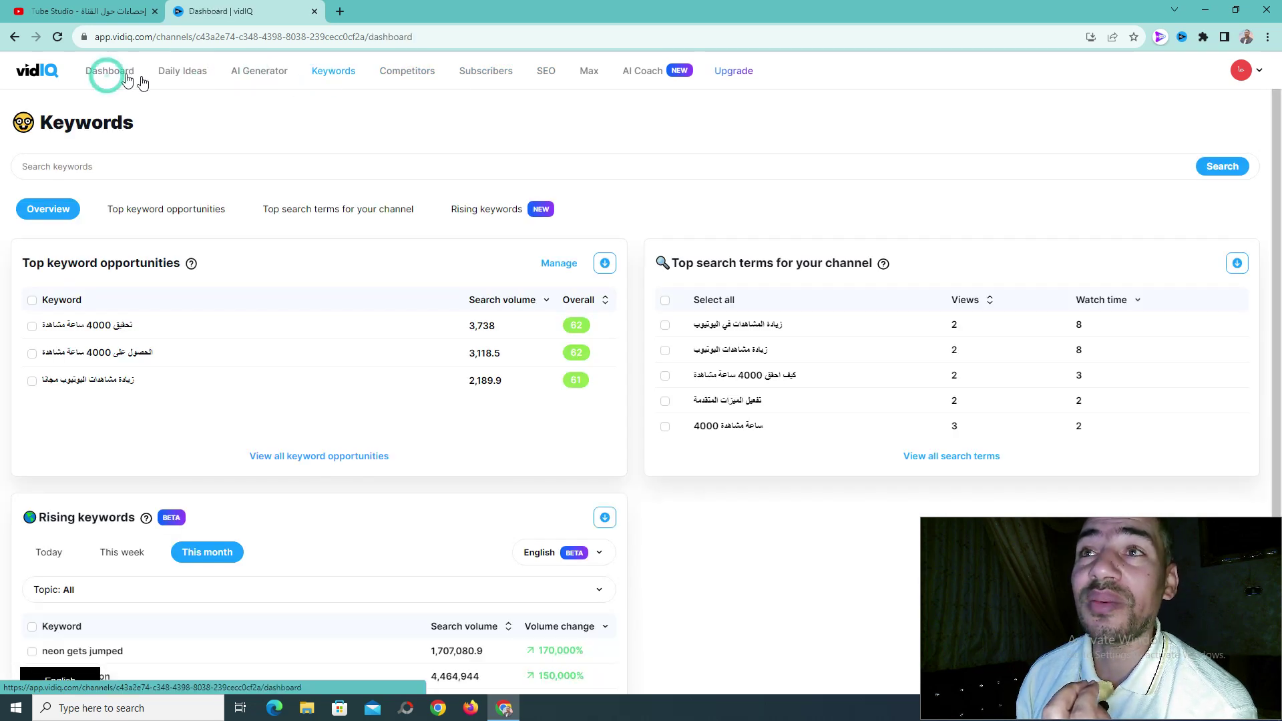
Go through every vidIQ section once more, from AI Coach back to the Dashboard
{"action": "left_click", "coordinate": [639, 79]}
{"action": "left_click", "coordinate": [586, 72]}
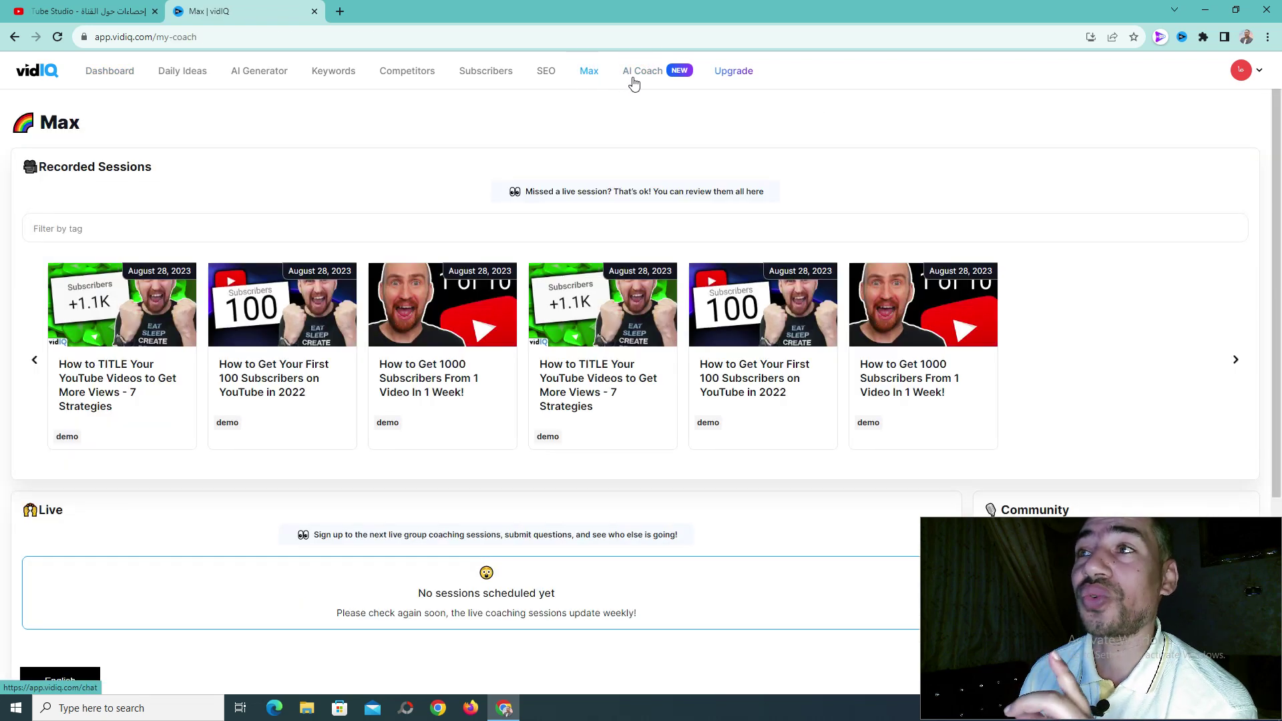
{"action": "left_click", "coordinate": [550, 75]}
{"action": "left_click", "coordinate": [484, 73]}
{"action": "left_click", "coordinate": [404, 74]}
{"action": "left_click", "coordinate": [327, 75]}
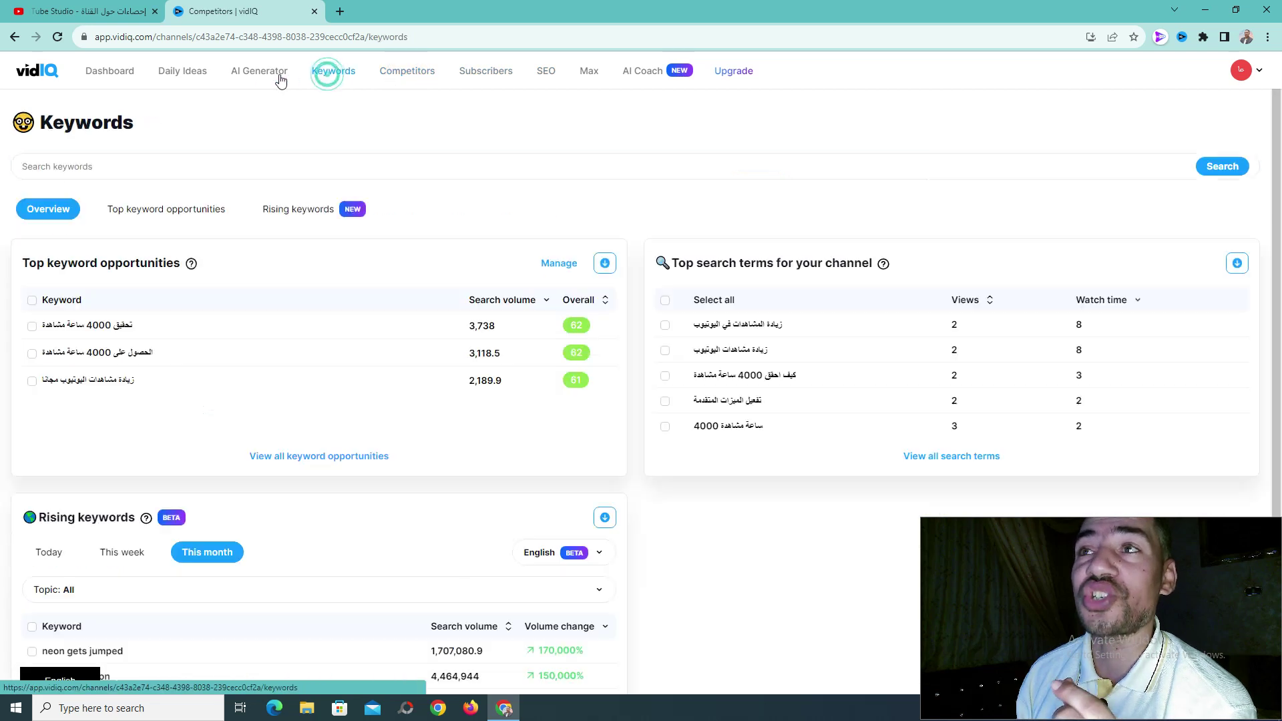
{"action": "left_click", "coordinate": [263, 78]}
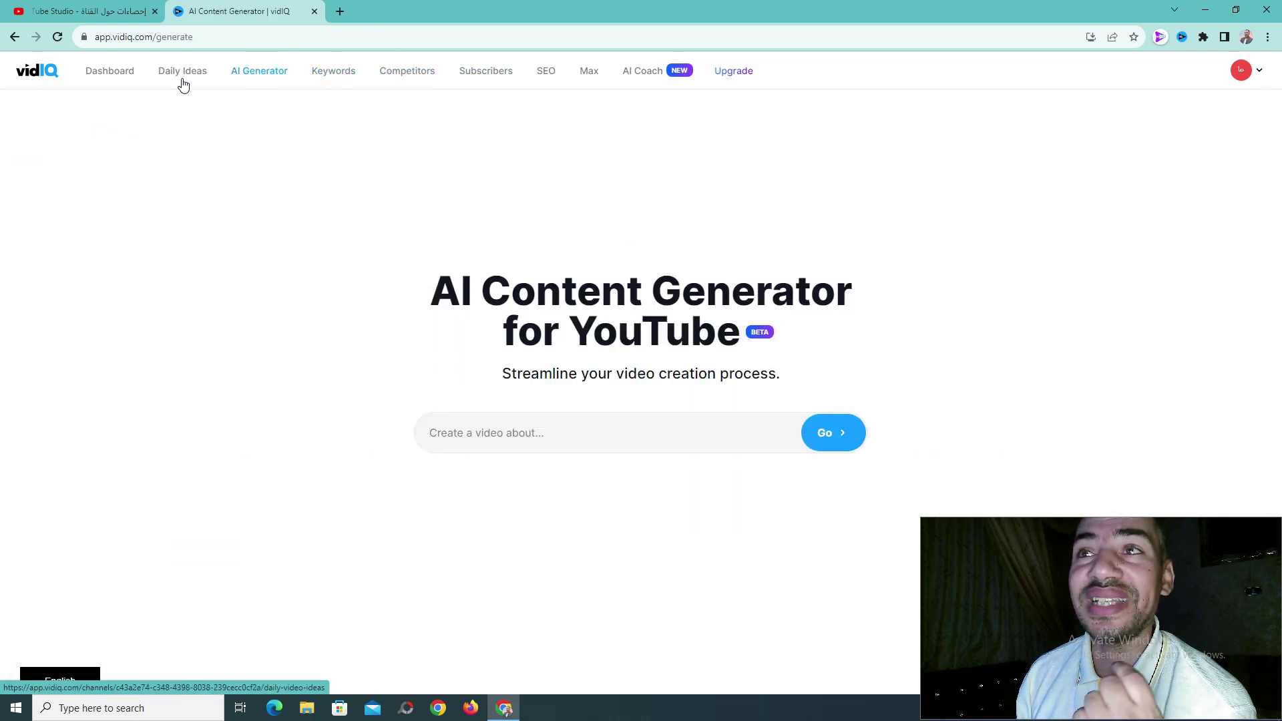
{"action": "left_click", "coordinate": [182, 81]}
{"action": "left_click", "coordinate": [111, 76]}
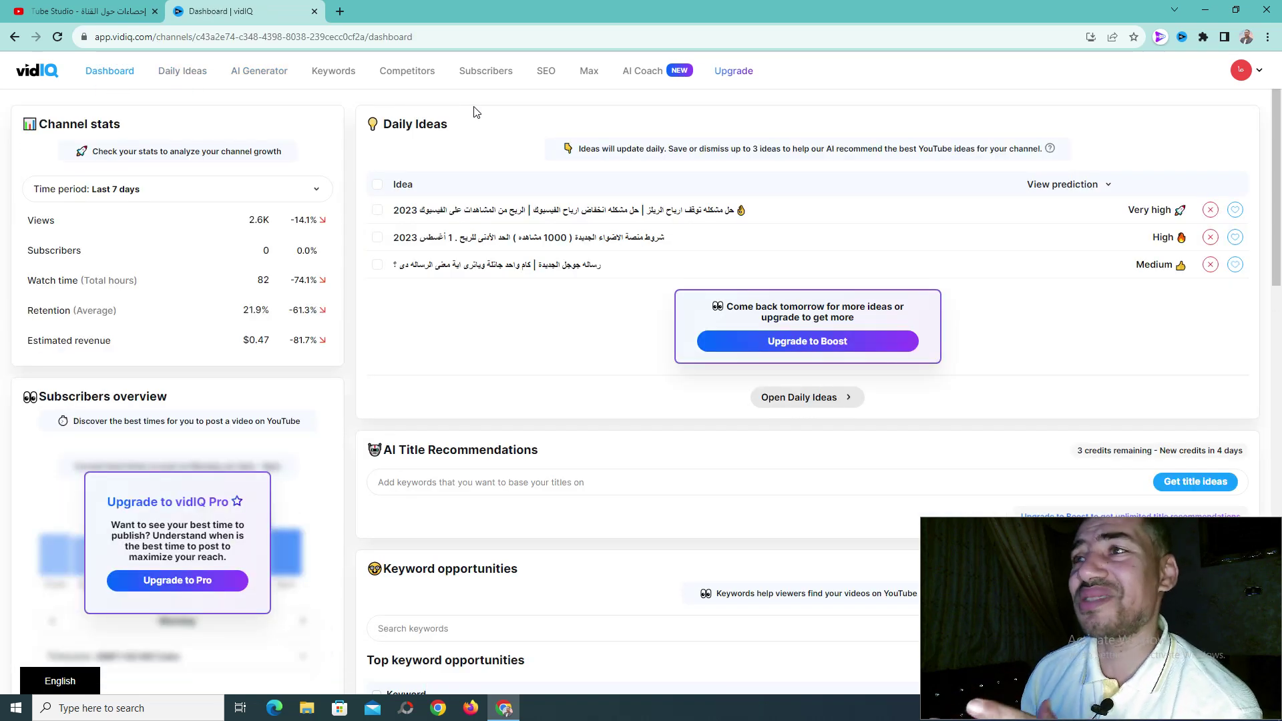
Look over the dashboard's daily ideas, title recommendations, keyword opportunities and competitor performance
{"action": "scroll", "coordinate": [628, 360], "scroll_direction": "down", "scroll_amount": 6}
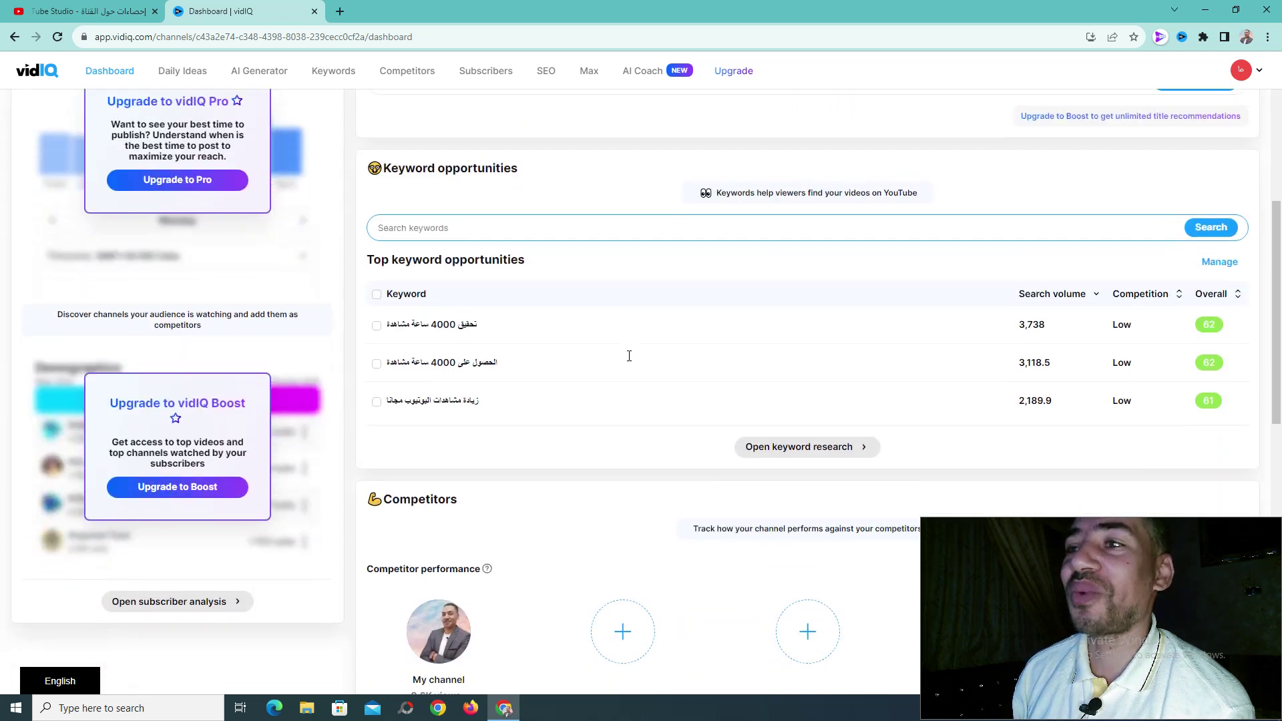
{"action": "scroll", "coordinate": [627, 361], "scroll_direction": "down", "scroll_amount": 4}
{"action": "scroll", "coordinate": [627, 361], "scroll_direction": "up", "scroll_amount": 10}
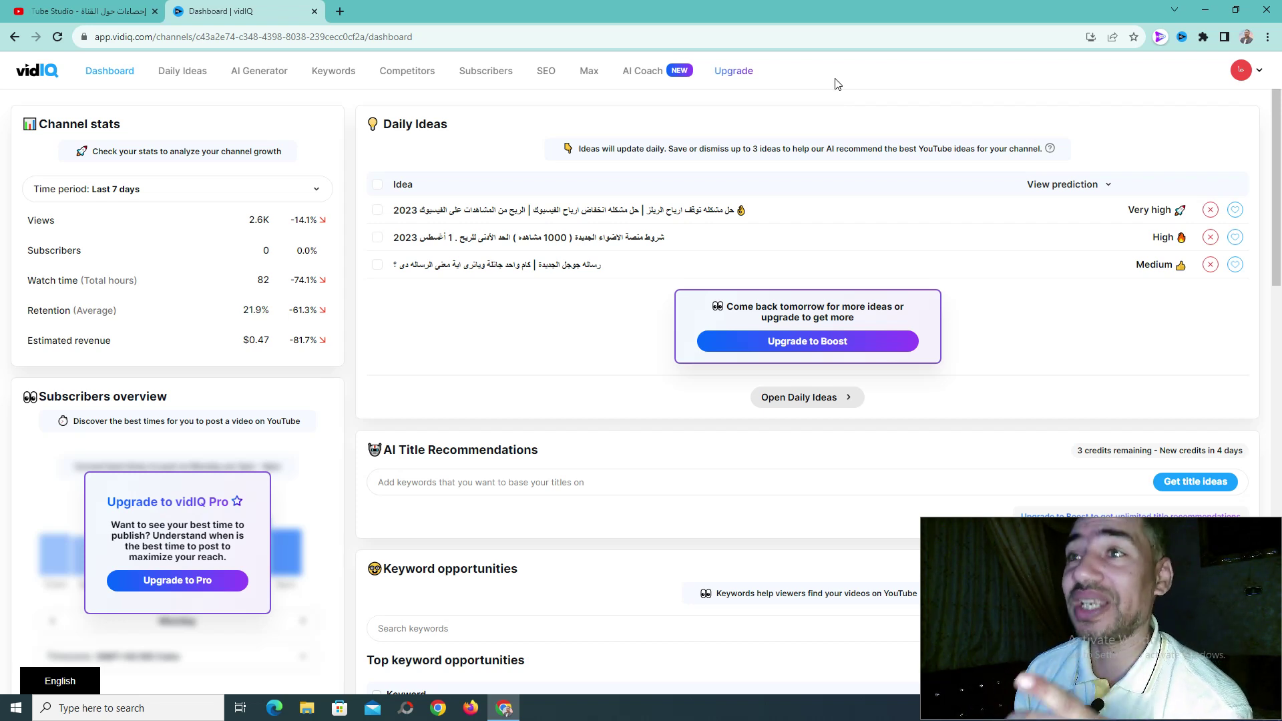
Review the AI Coach, Keywords, Upgrade, Max, SEO and Subscribers pages
{"action": "left_click", "coordinate": [629, 70]}
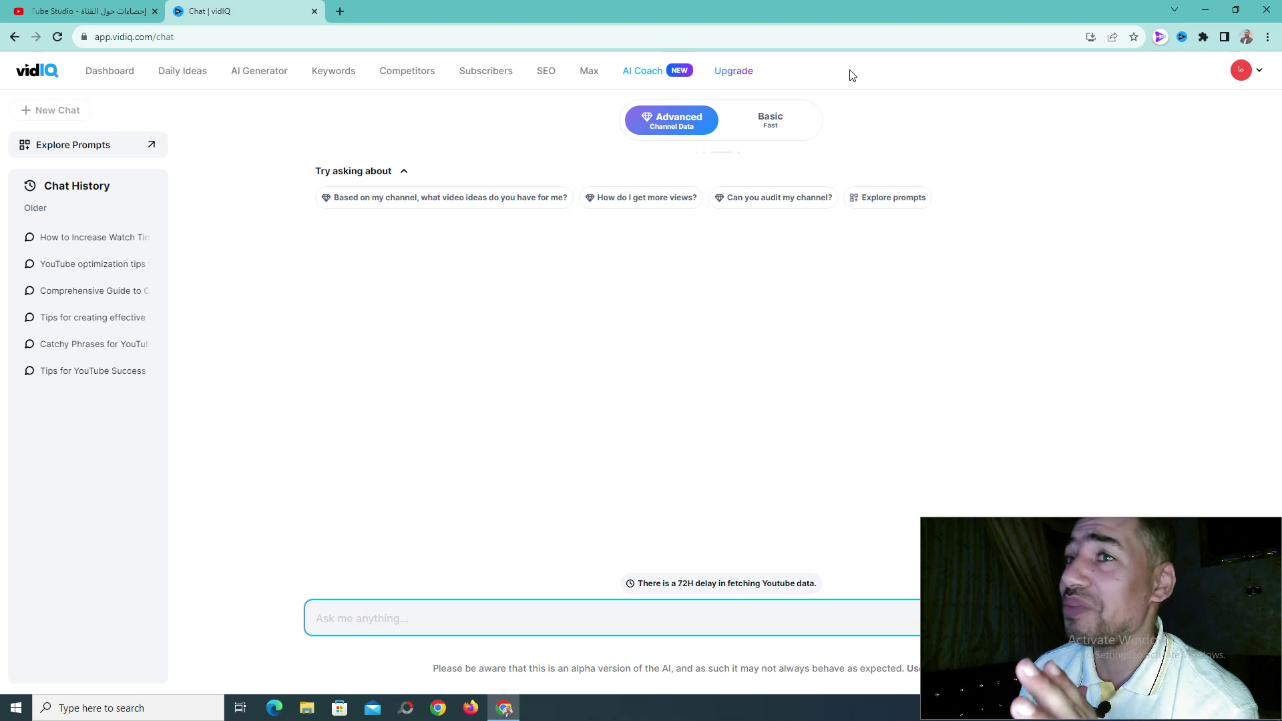
{"action": "left_click", "coordinate": [334, 73]}
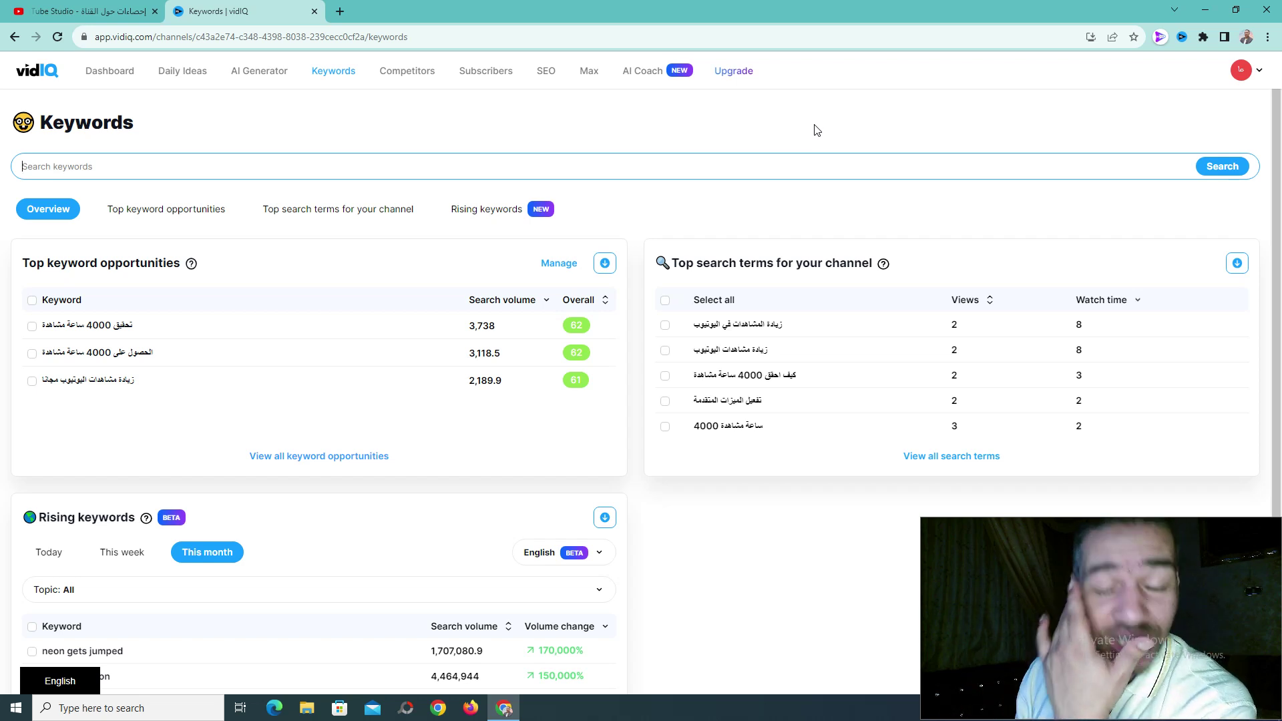
{"action": "left_click", "coordinate": [632, 74]}
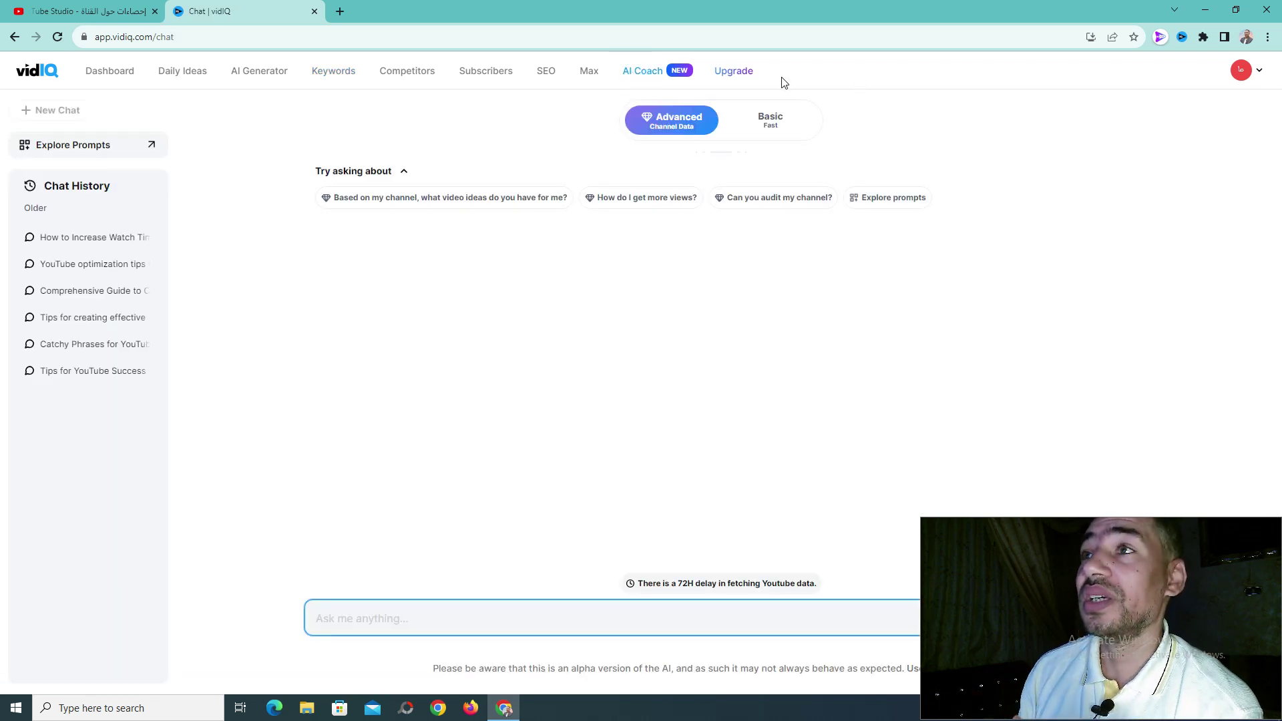
{"action": "left_click", "coordinate": [731, 75]}
{"action": "left_click", "coordinate": [637, 76]}
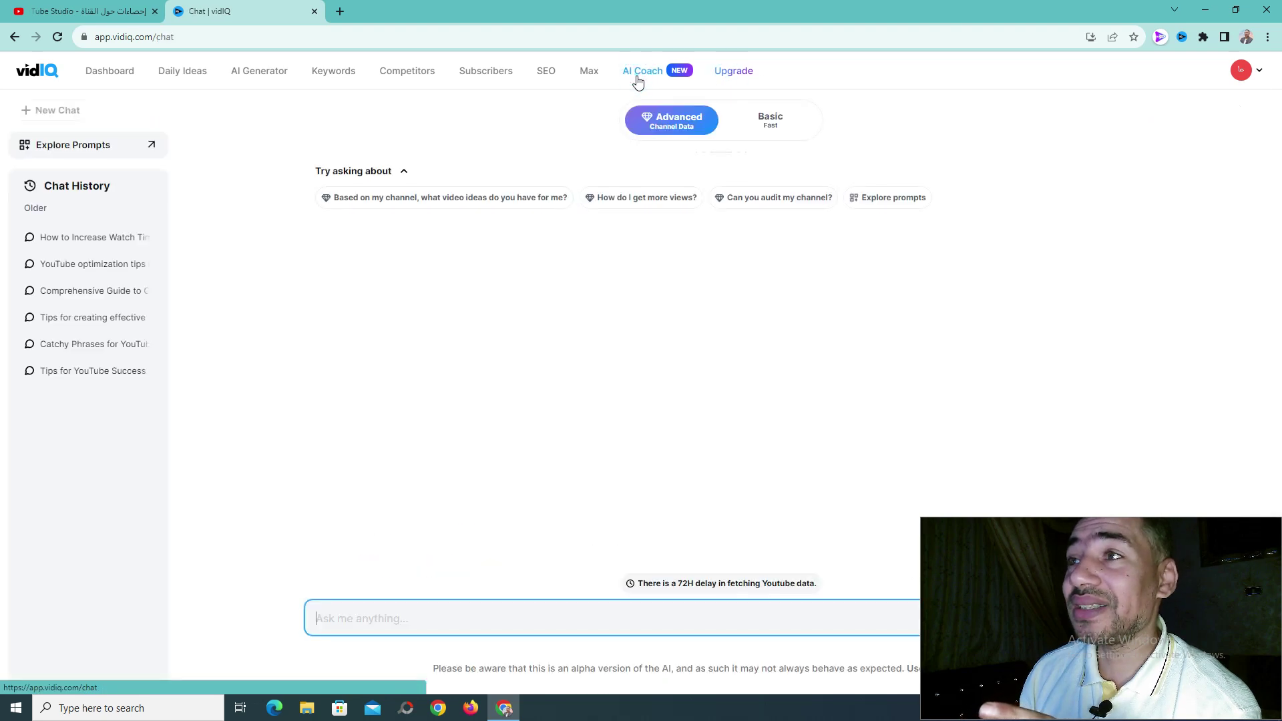
{"action": "left_click", "coordinate": [580, 77]}
{"action": "left_click", "coordinate": [549, 75]}
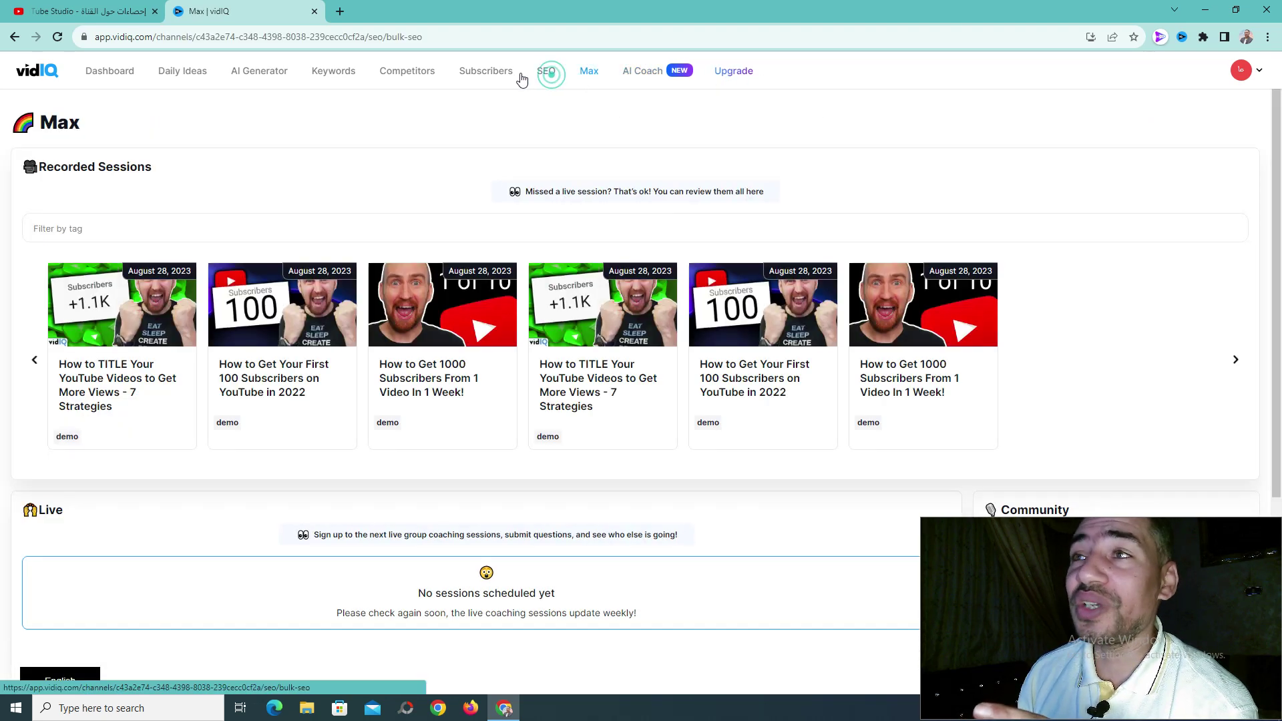
{"action": "left_click", "coordinate": [494, 74]}
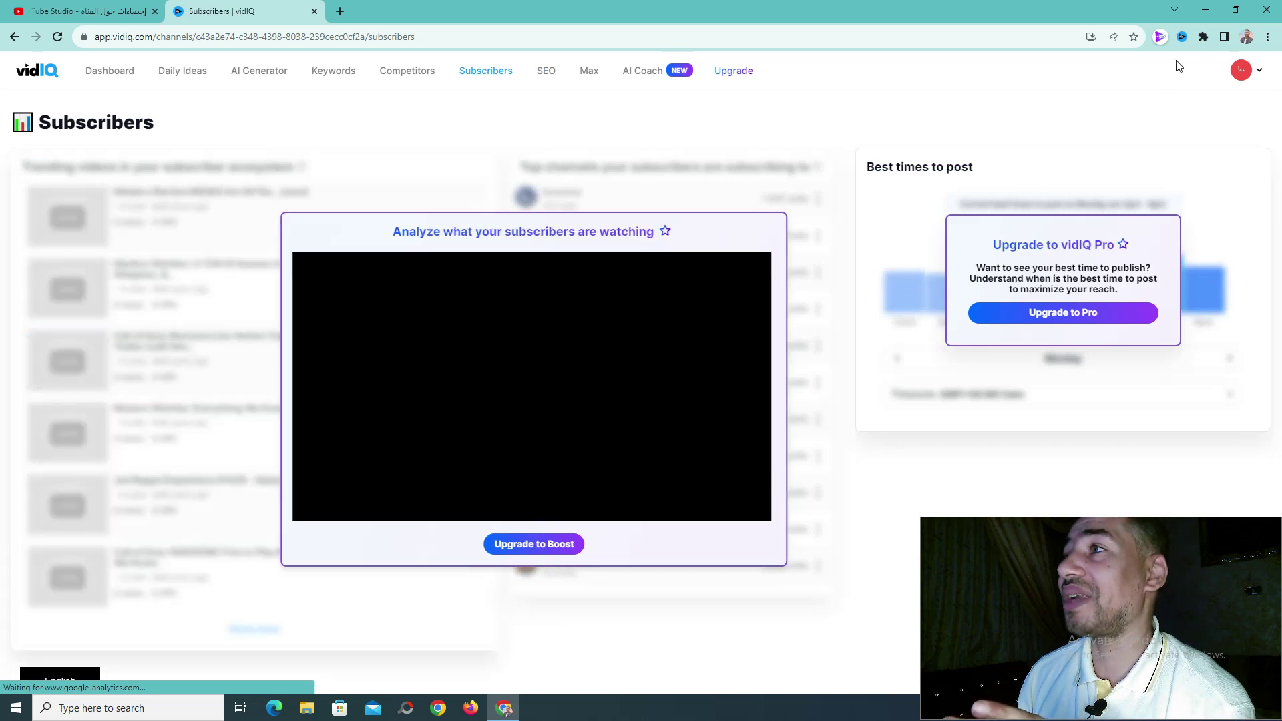
Open a new vidIQ dashboard from the browser extension and go to its Keywords section
{"action": "left_click", "coordinate": [1182, 38]}
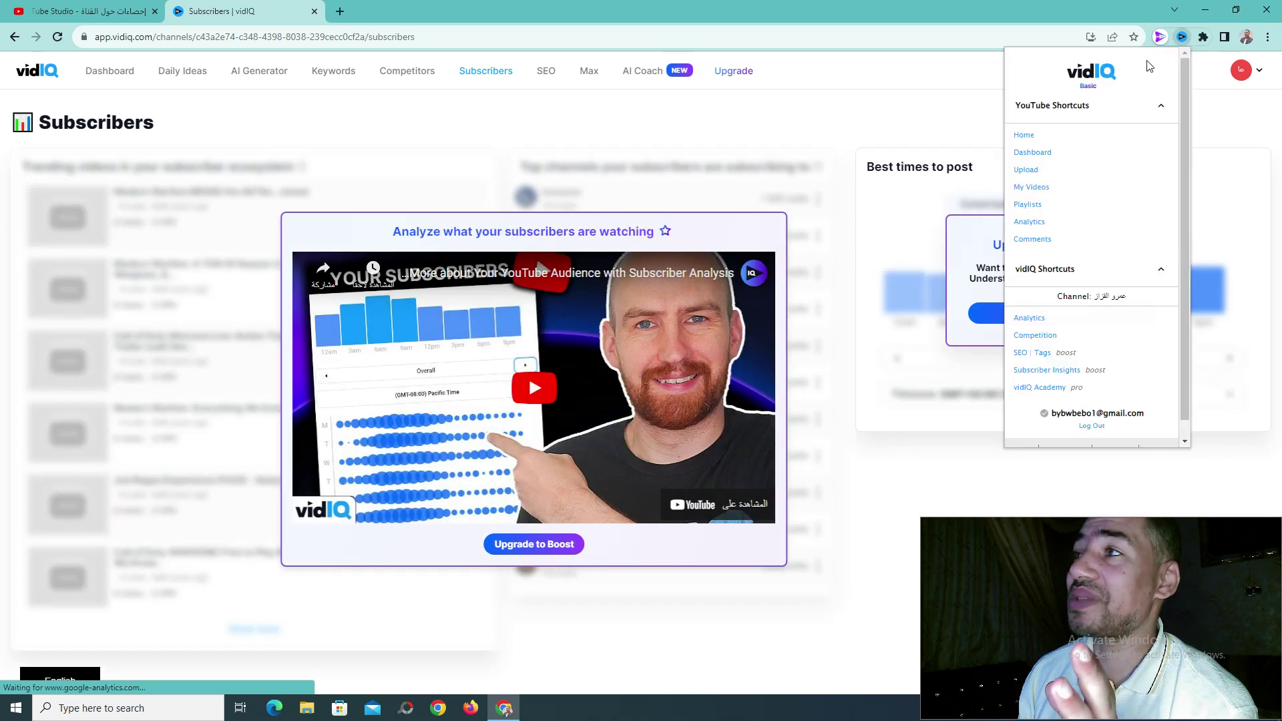
{"action": "left_click", "coordinate": [1093, 82]}
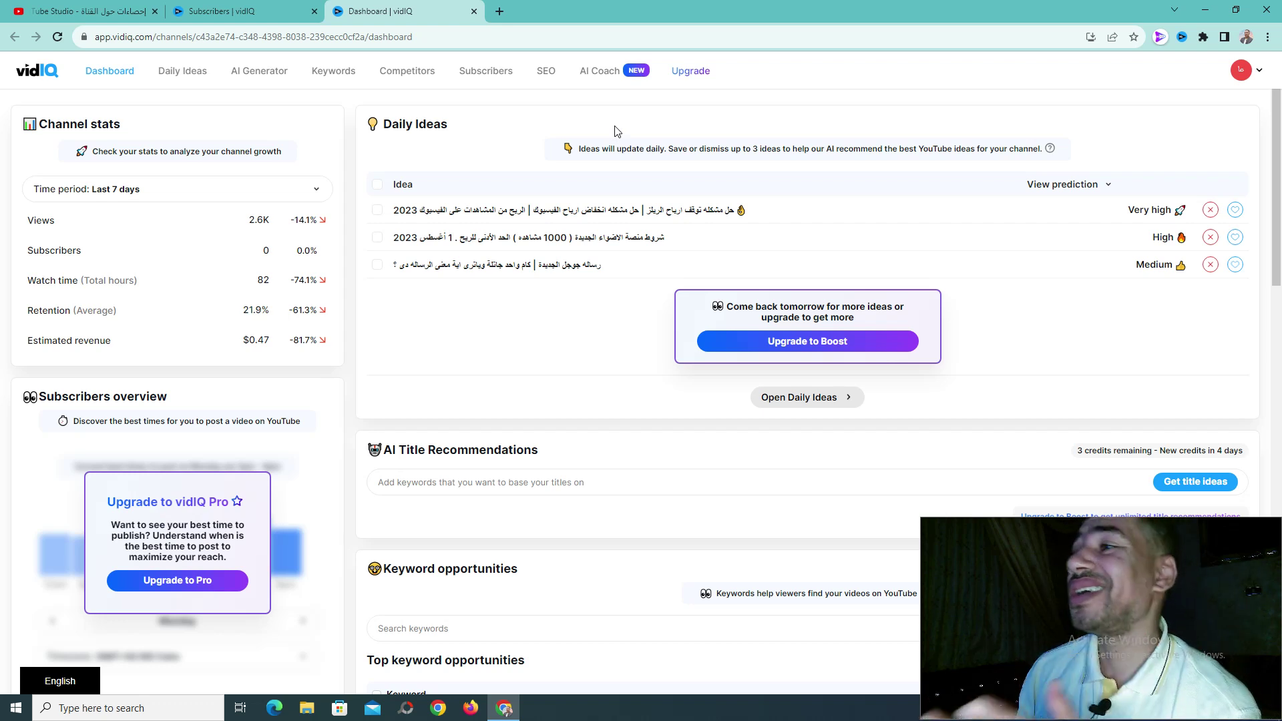
{"action": "left_click", "coordinate": [323, 74]}
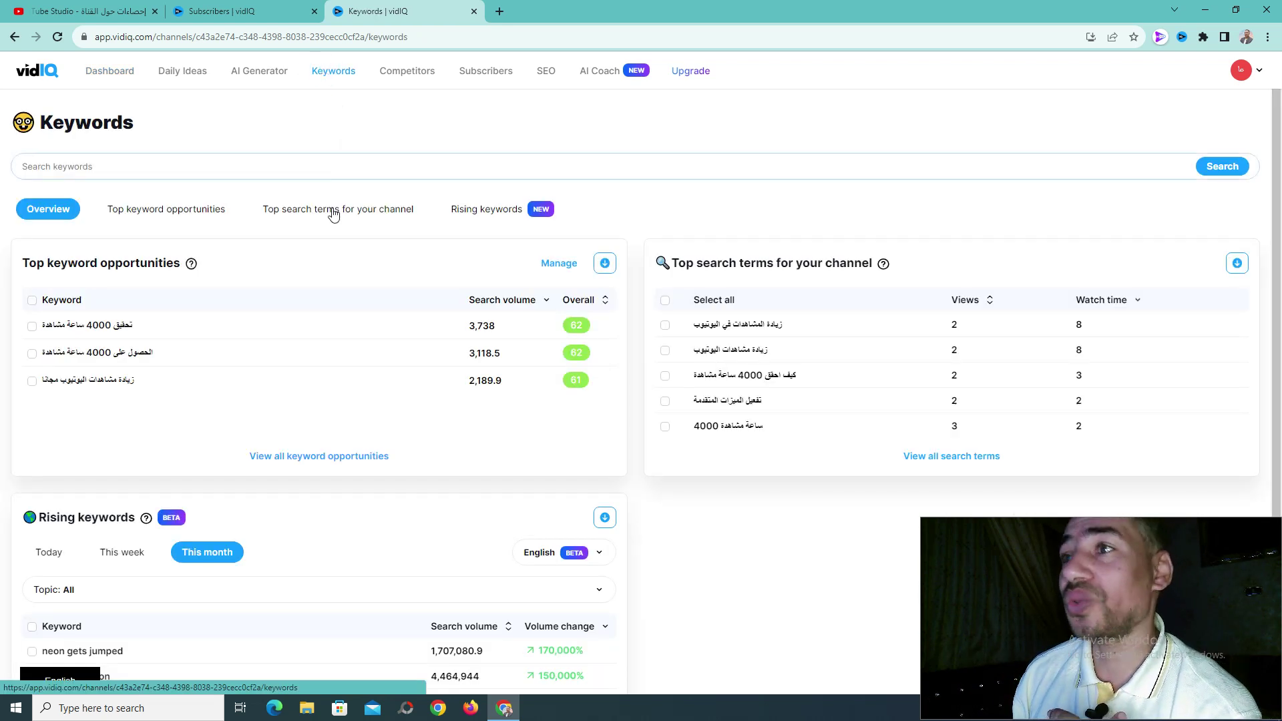
Search the keyword tool for "زيادة المشاهدات فى اليوتيوب"
{"action": "left_click", "coordinate": [113, 166]}
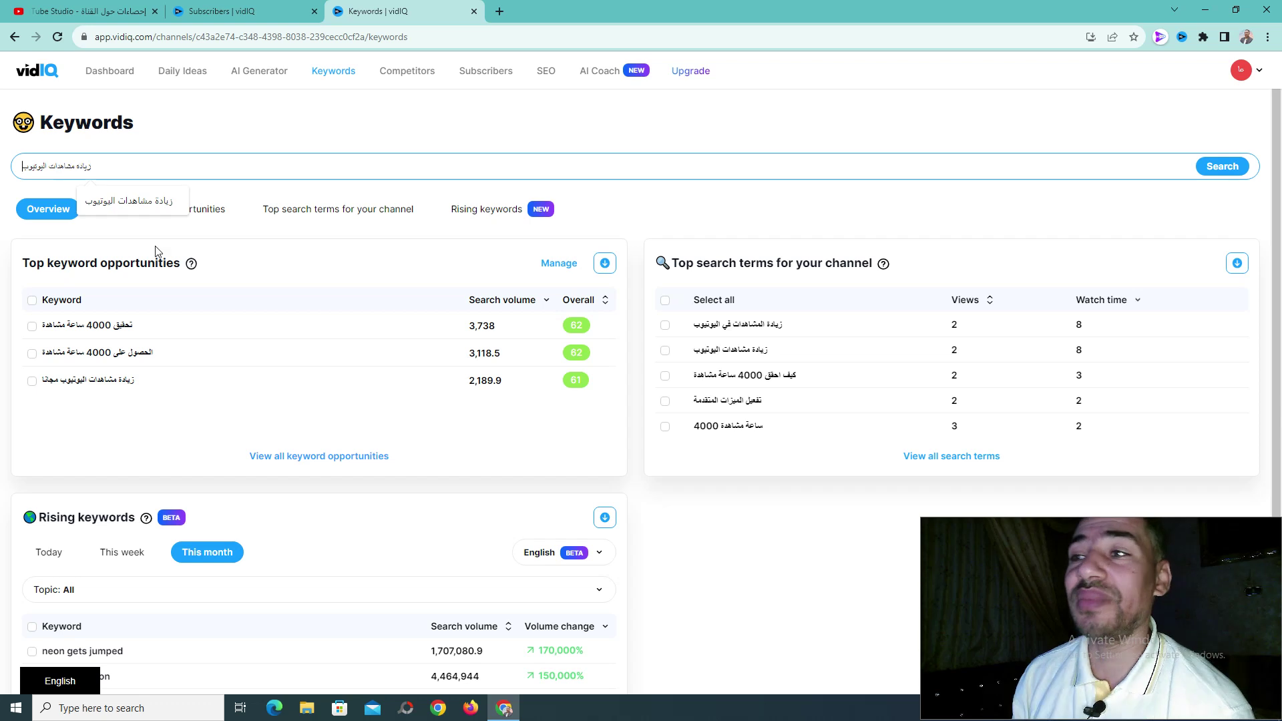
{"action": "scroll", "coordinate": [167, 280], "scroll_direction": "down", "scroll_amount": 3}
{"action": "scroll", "coordinate": [170, 295], "scroll_direction": "up", "scroll_amount": 3}
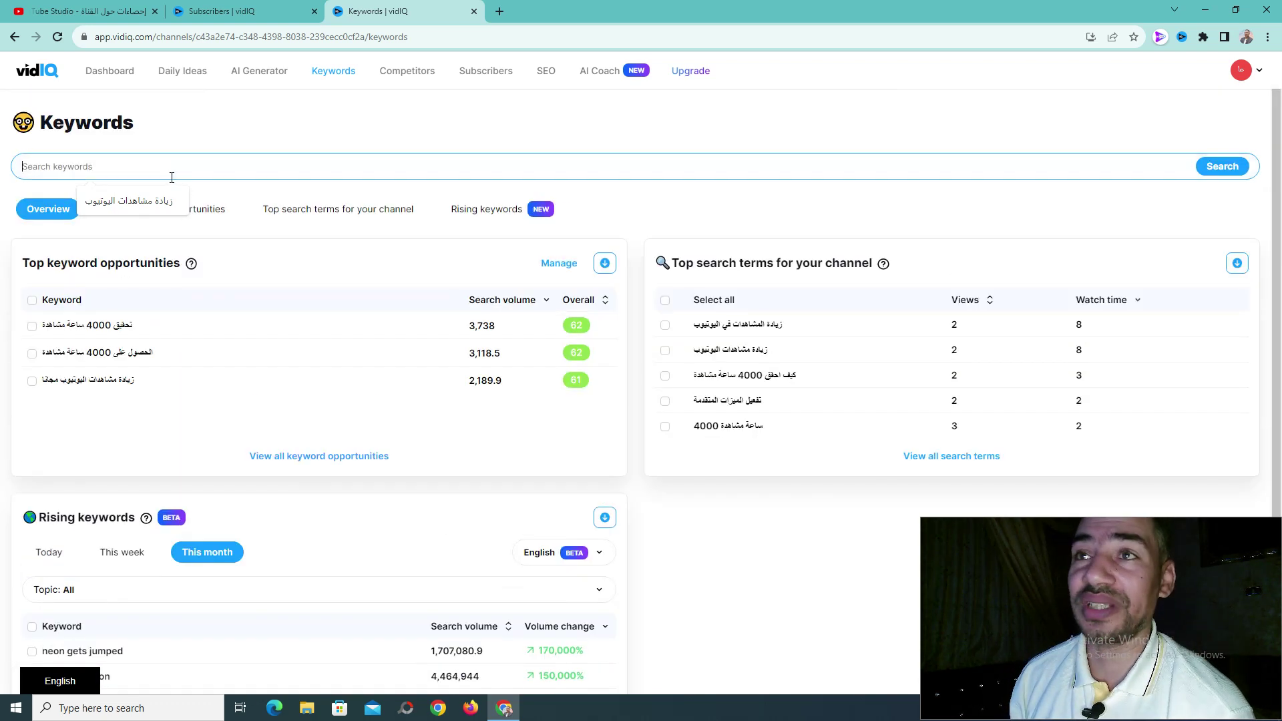
{"action": "left_click", "coordinate": [179, 164]}
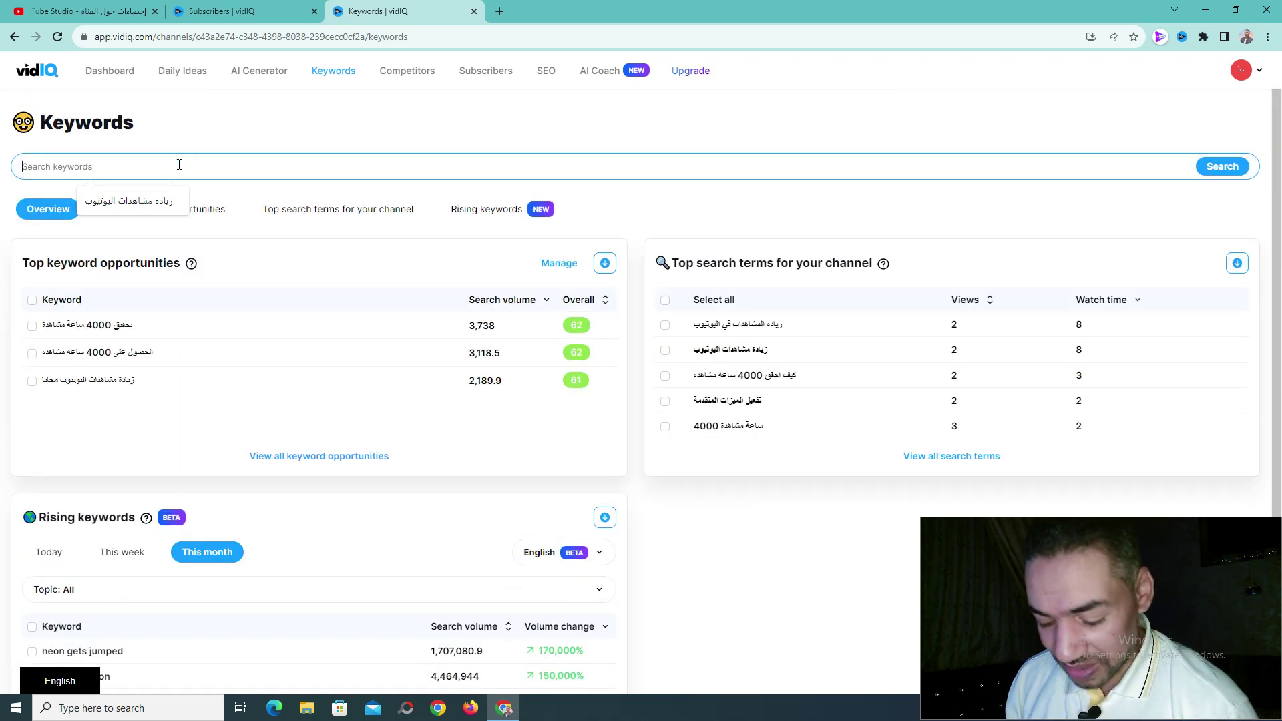
{"action": "type", "text": "ز"}
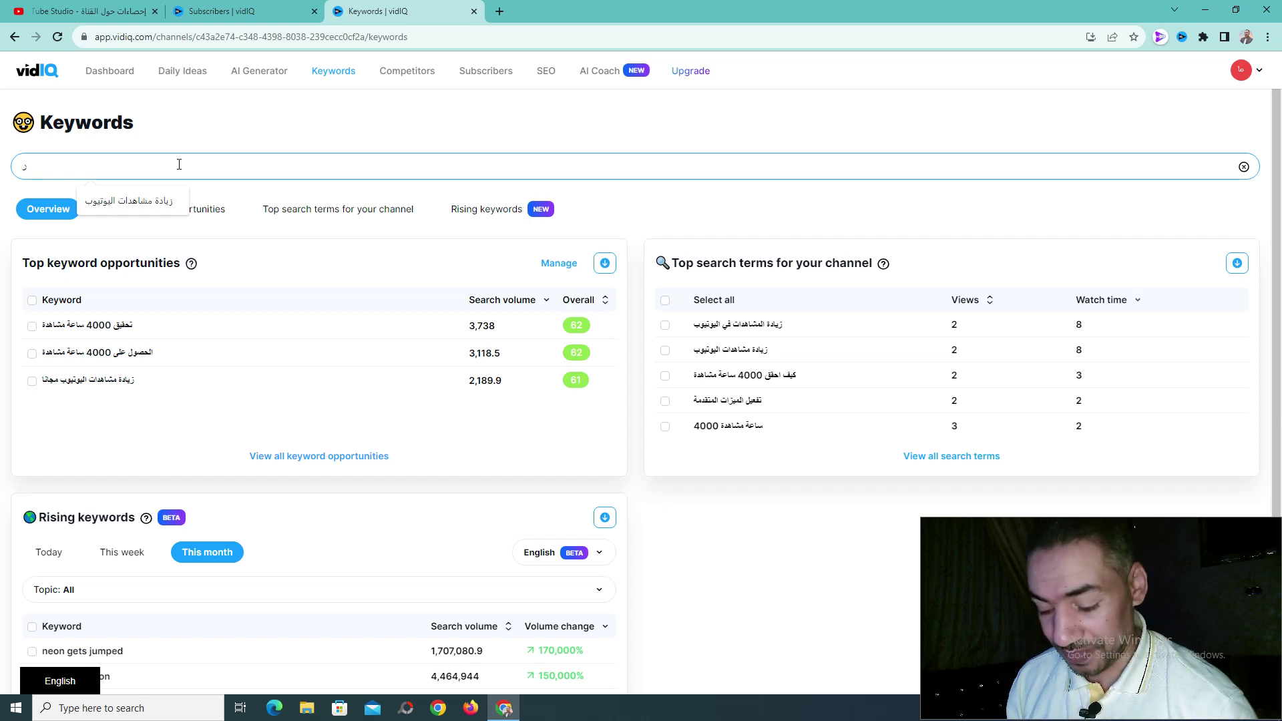
{"action": "key", "text": "BackSpace"}
{"action": "type", "text": "زياده ال"}
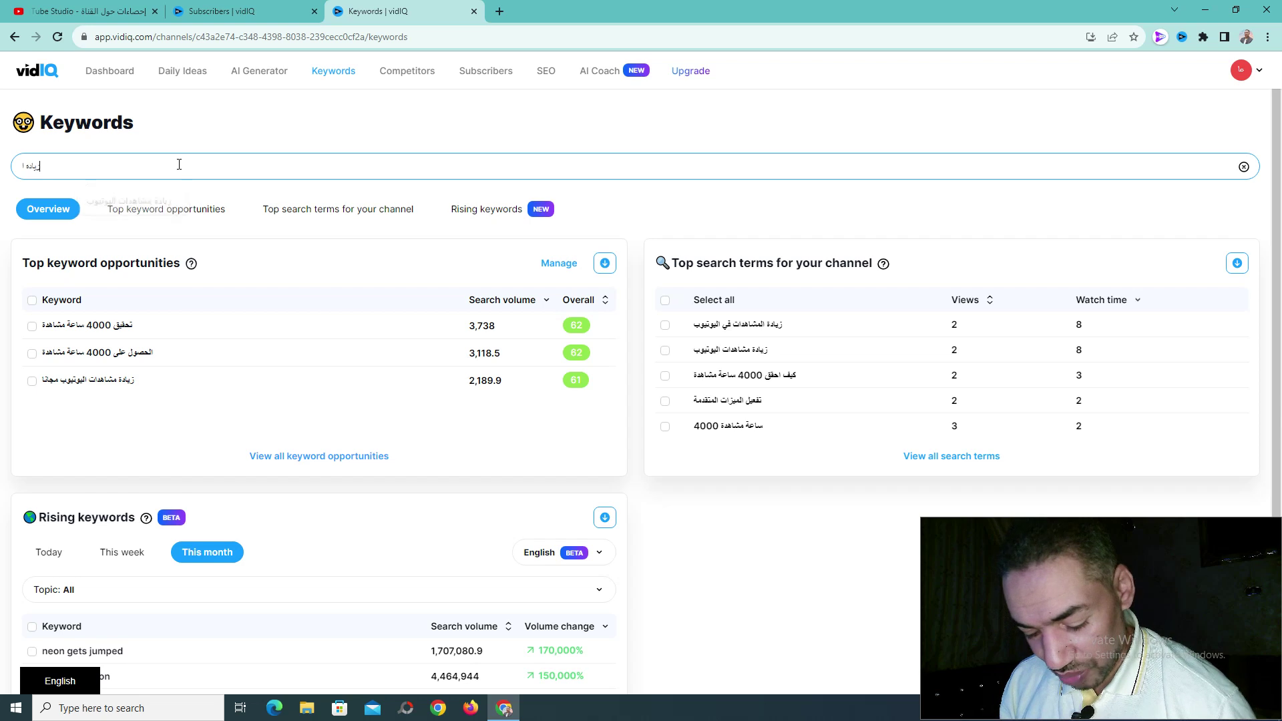
{"action": "type", "text": "مشاهدات"}
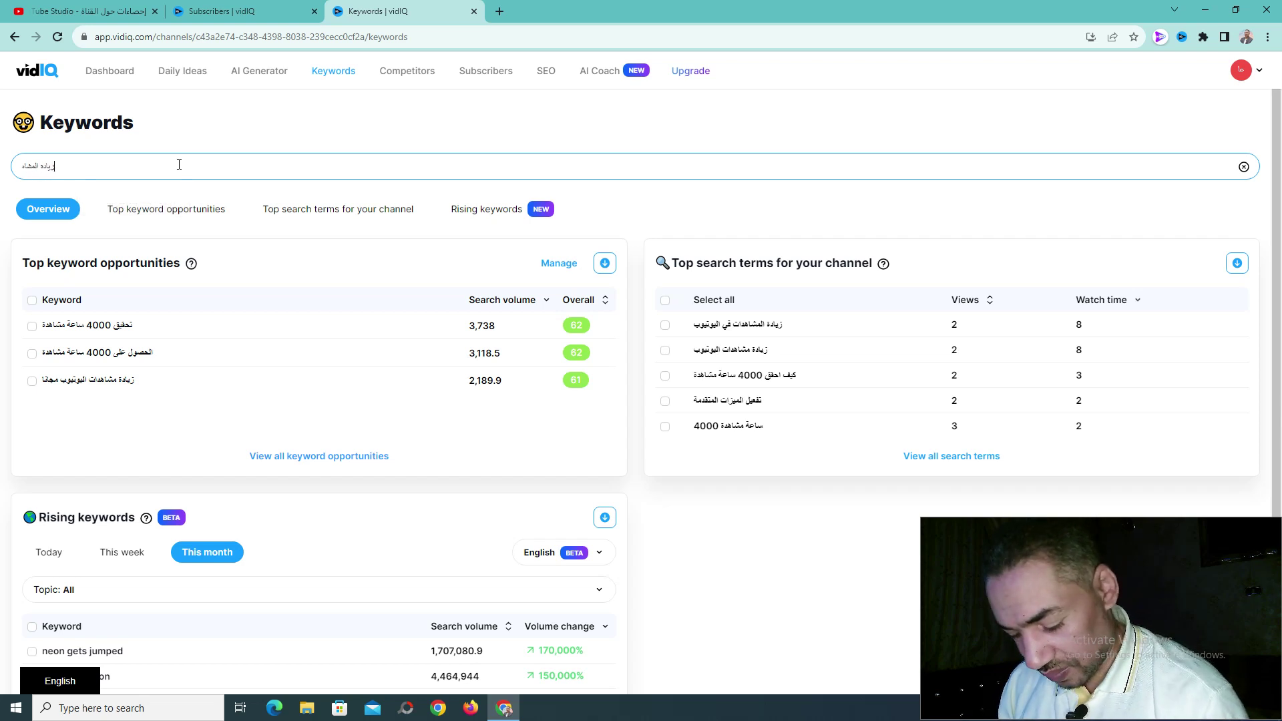
{"action": "type", "text": " ف"}
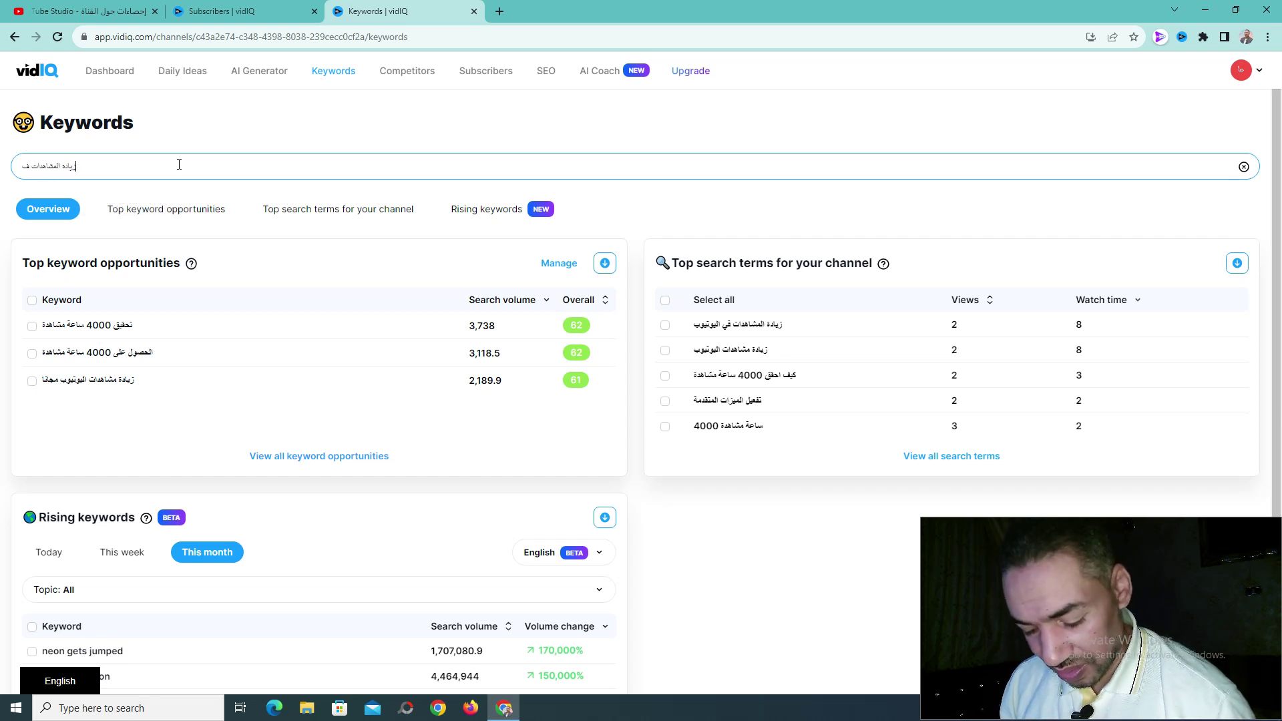
{"action": "type", "text": "ي اليوتيوب"}
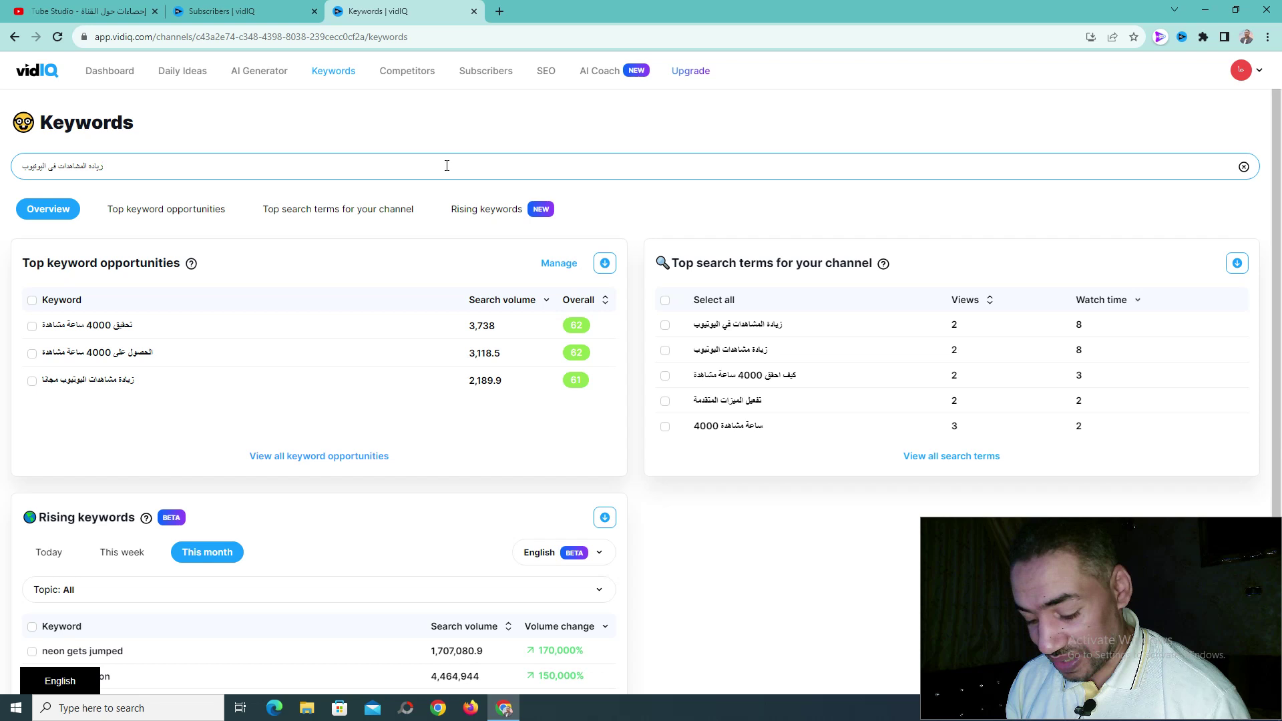
{"action": "key", "text": "Return"}
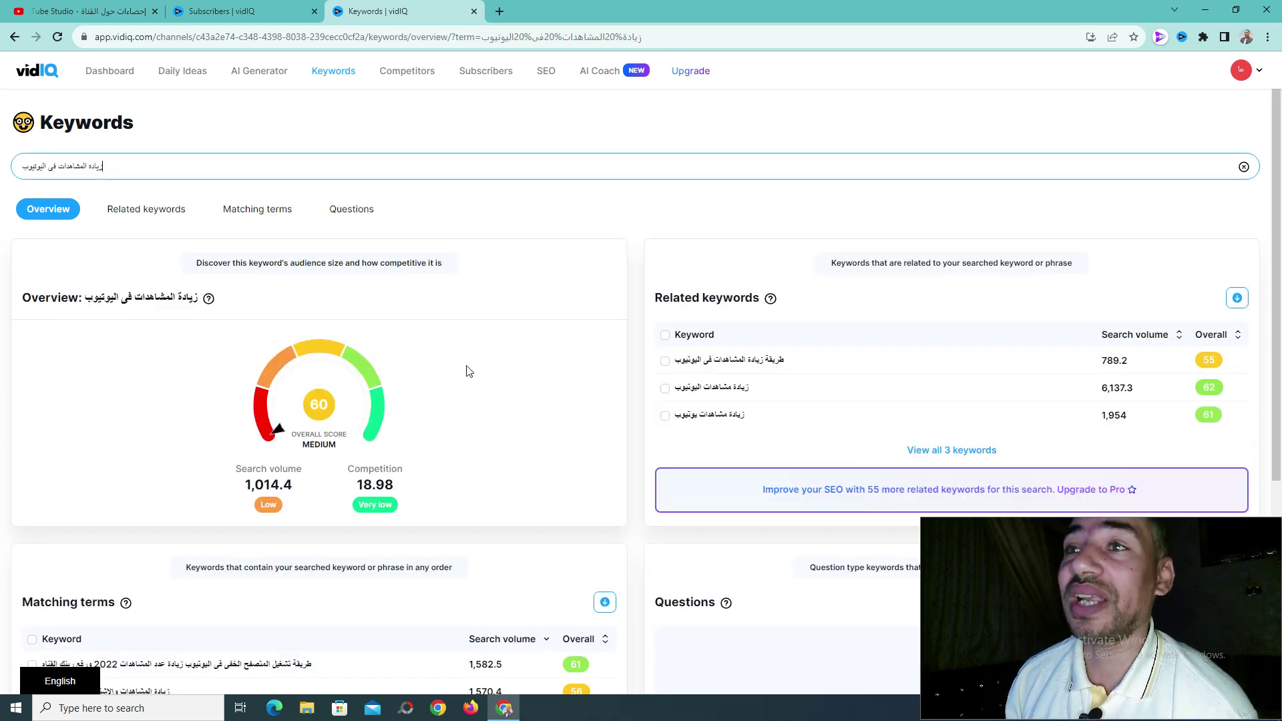
Examine the keyword's matching terms and browse back and forth through its top trending videos
{"action": "scroll", "coordinate": [489, 419], "scroll_direction": "down", "scroll_amount": 4}
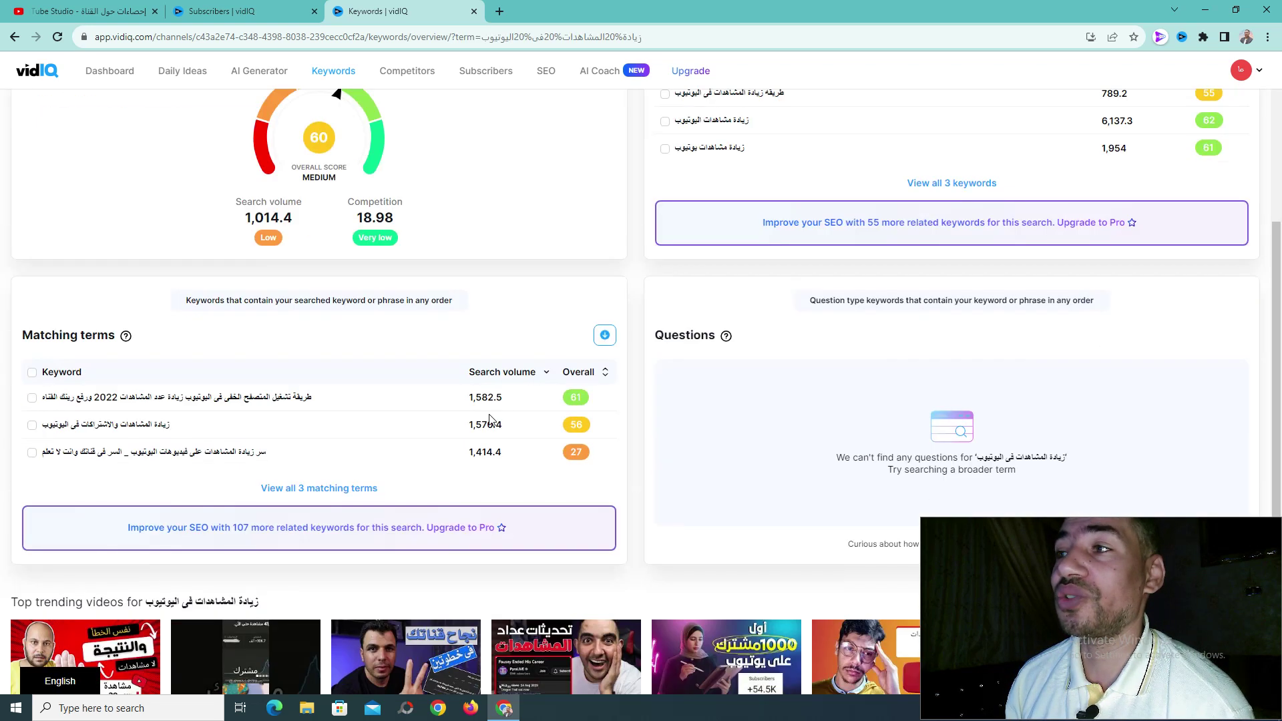
{"action": "scroll", "coordinate": [489, 419], "scroll_direction": "down", "scroll_amount": 2}
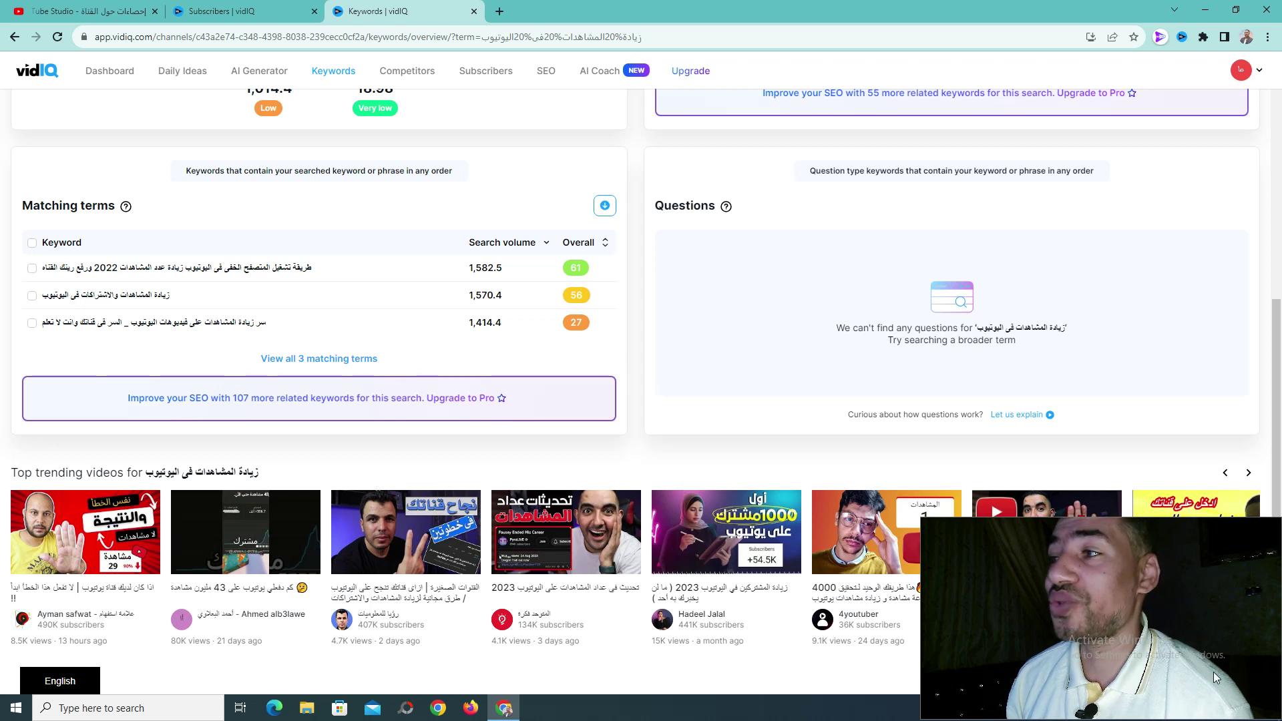
{"action": "left_click_drag", "start_coordinate": [1160, 647], "coordinate": [1094, 196]}
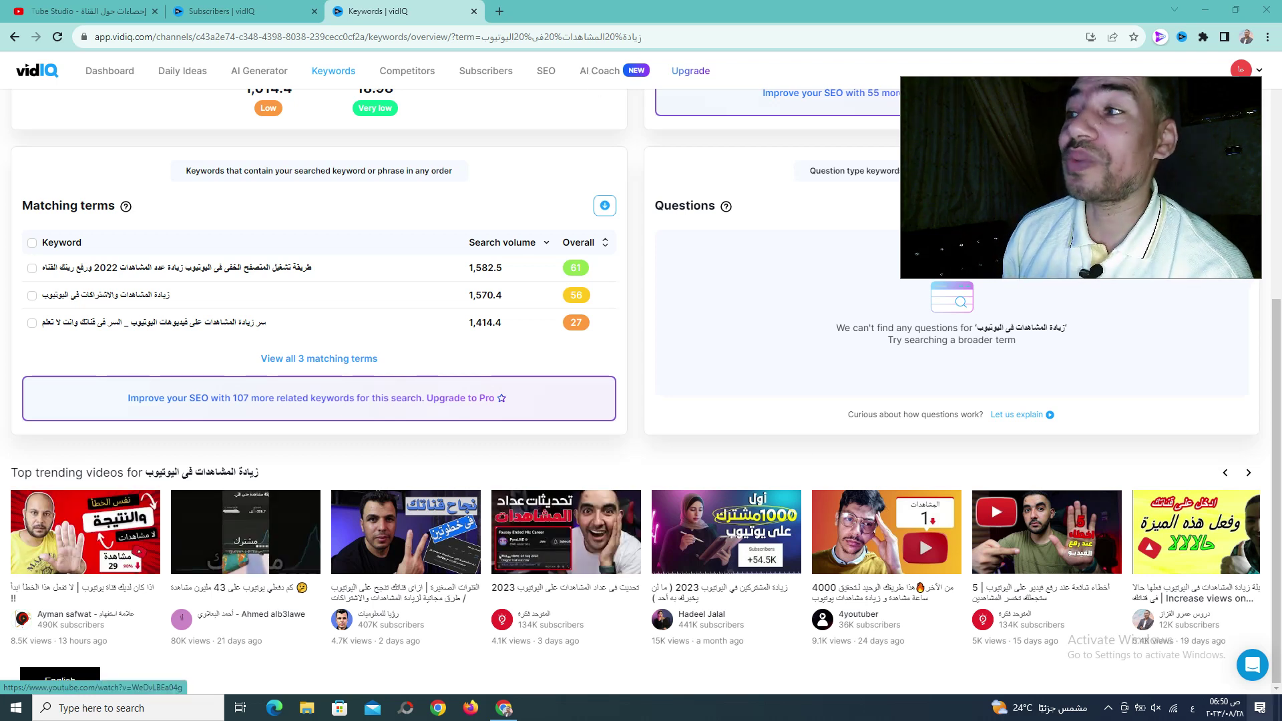
{"action": "left_click", "coordinate": [1247, 474]}
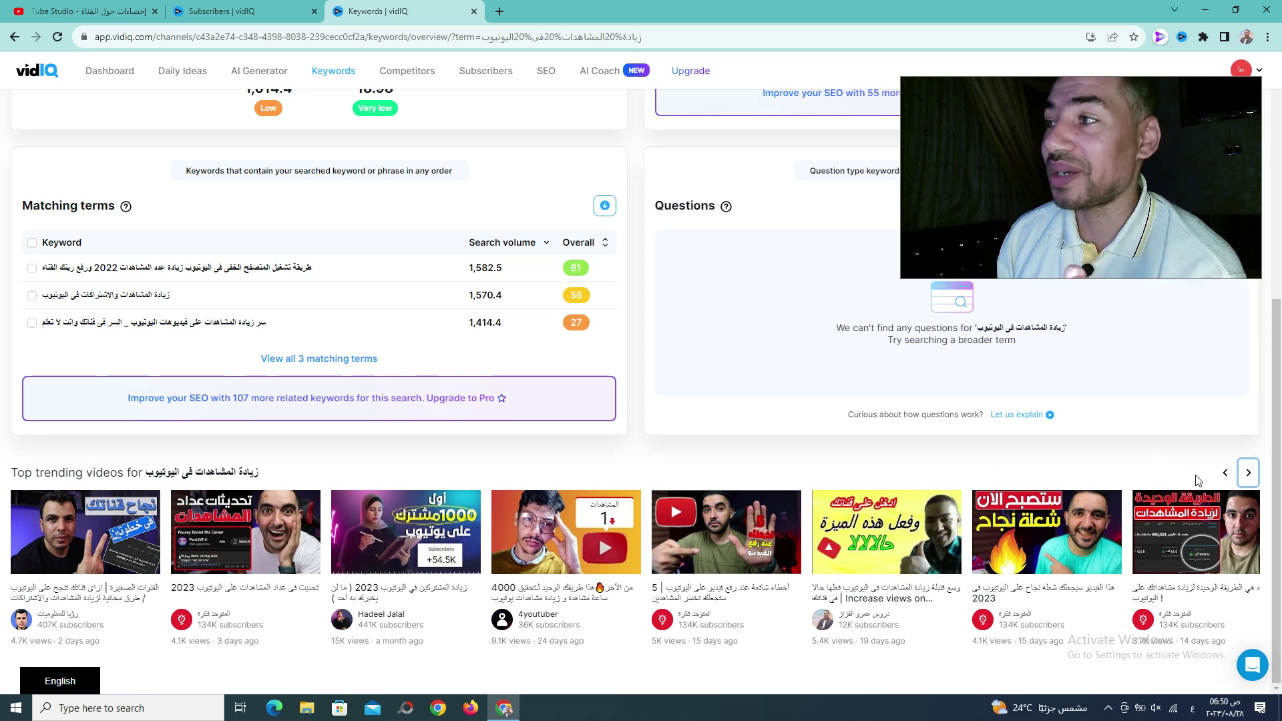
{"action": "left_click", "coordinate": [1224, 473]}
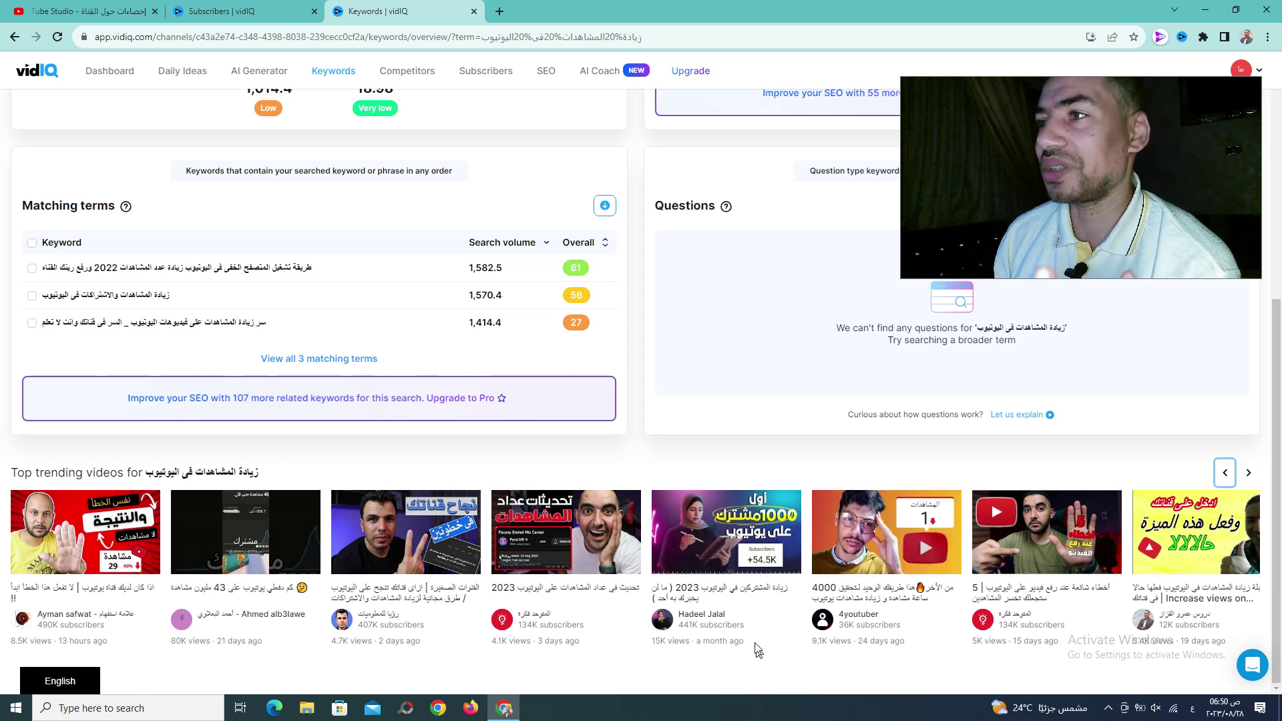
{"action": "left_click", "coordinate": [1248, 475]}
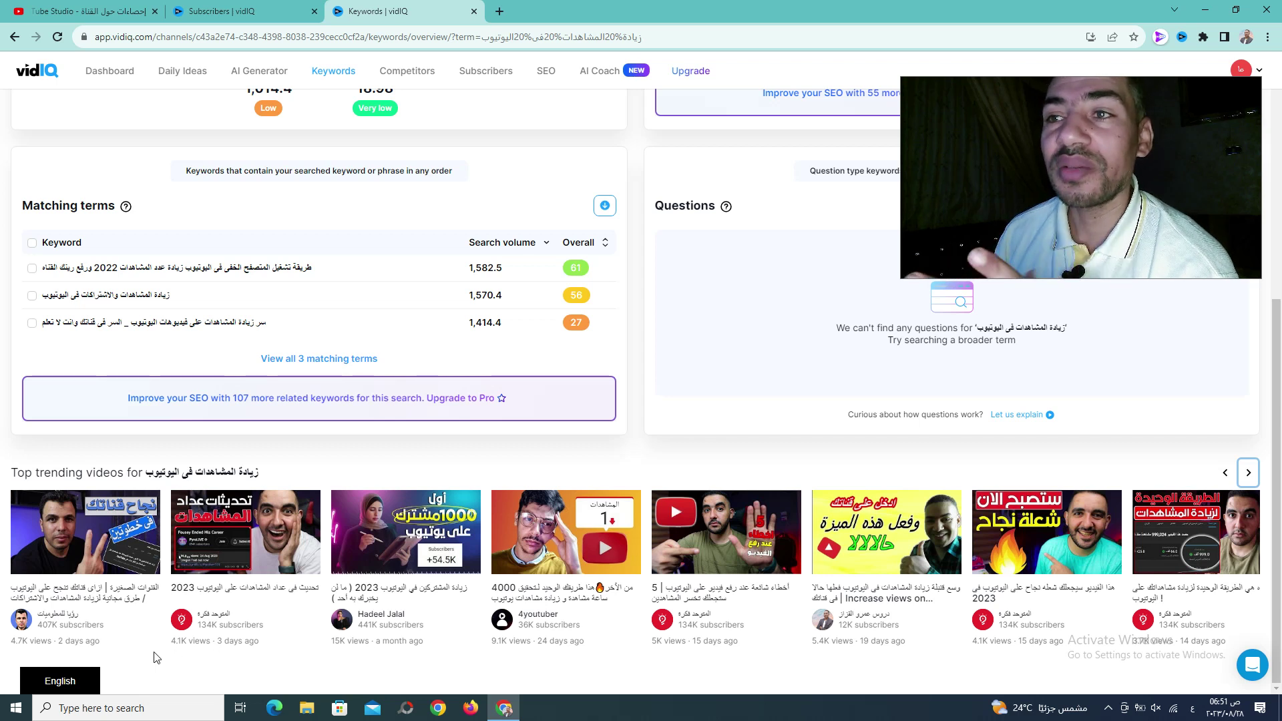
{"action": "left_click", "coordinate": [1249, 473]}
{"action": "left_click", "coordinate": [1224, 474]}
{"action": "left_click", "coordinate": [1224, 476]}
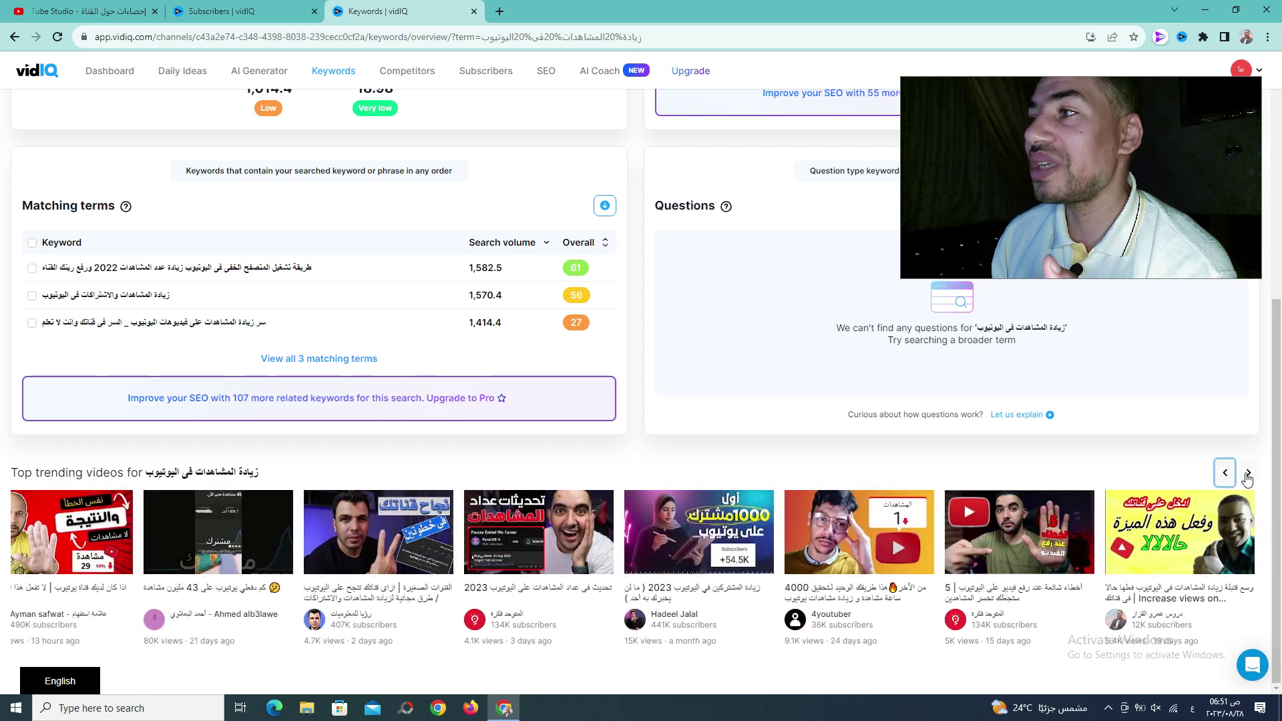
{"action": "left_click", "coordinate": [1249, 473]}
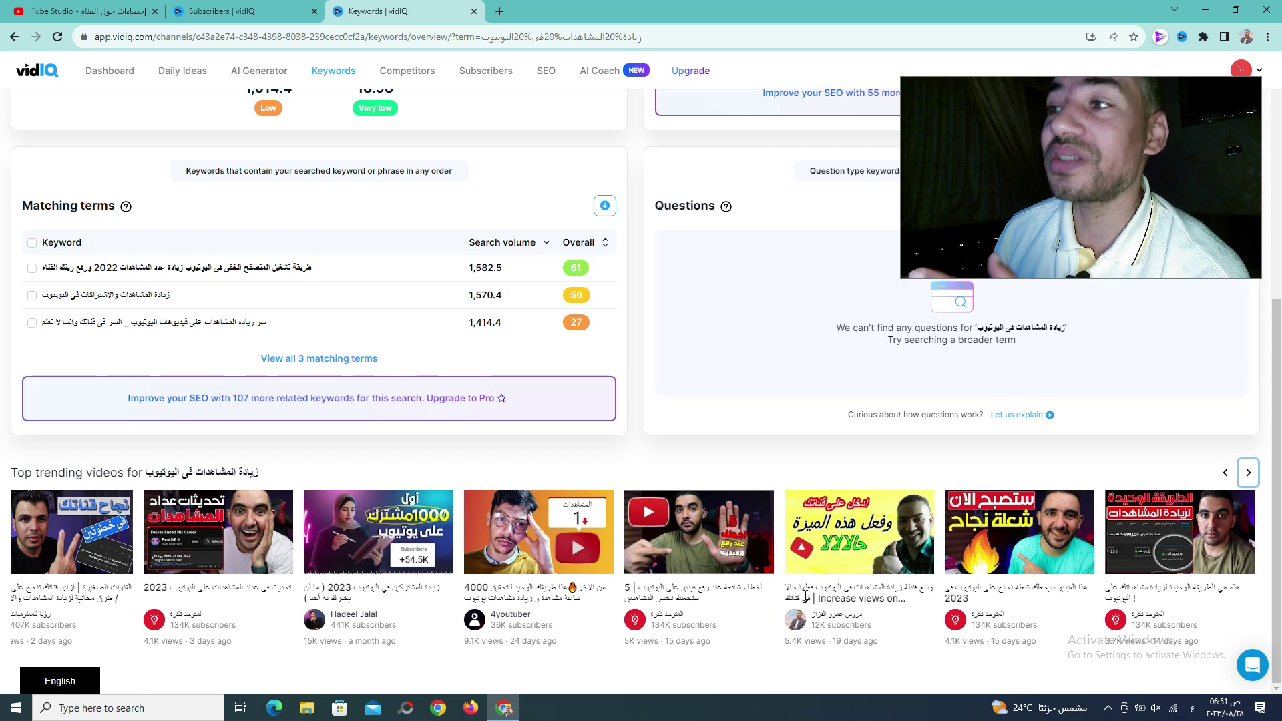
Examine the searched keyword's overall score, search volume and competition along with its related keywords and matching terms
{"action": "left_click", "coordinate": [1227, 475]}
{"action": "scroll", "coordinate": [546, 449], "scroll_direction": "up", "scroll_amount": 5}
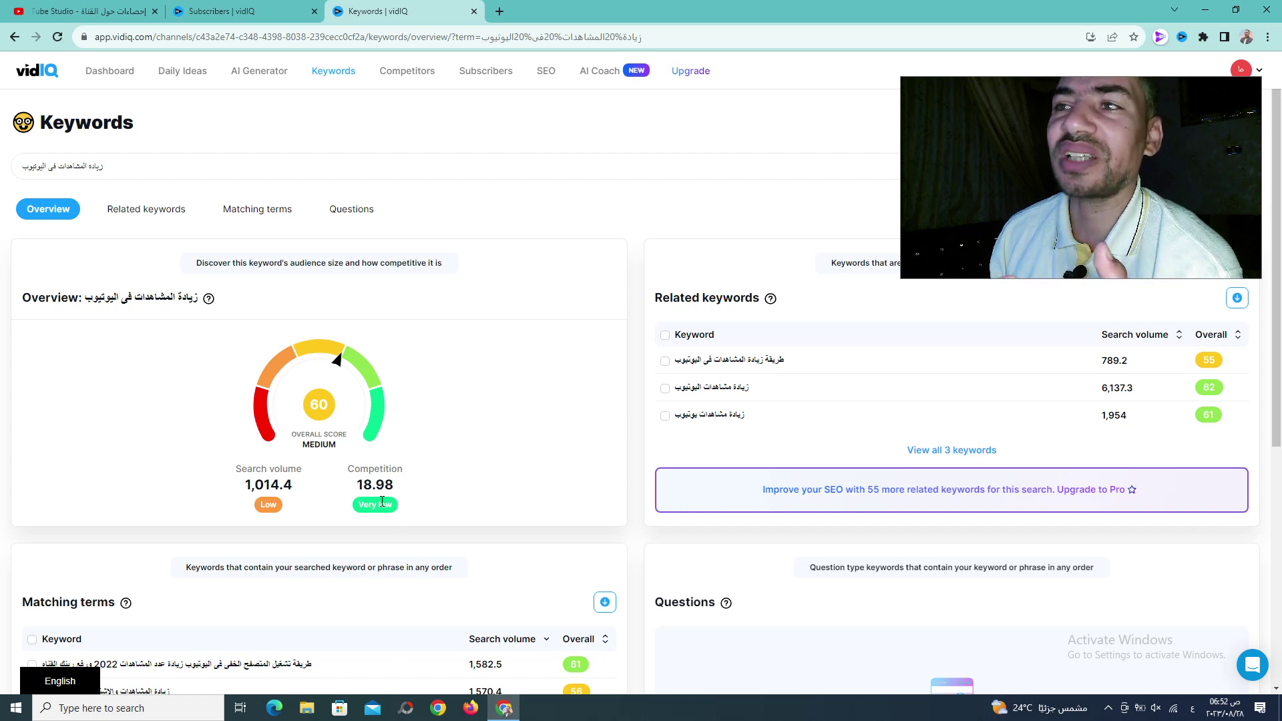
{"action": "scroll", "coordinate": [429, 481], "scroll_direction": "down", "scroll_amount": 2}
{"action": "scroll", "coordinate": [423, 438], "scroll_direction": "up", "scroll_amount": 2}
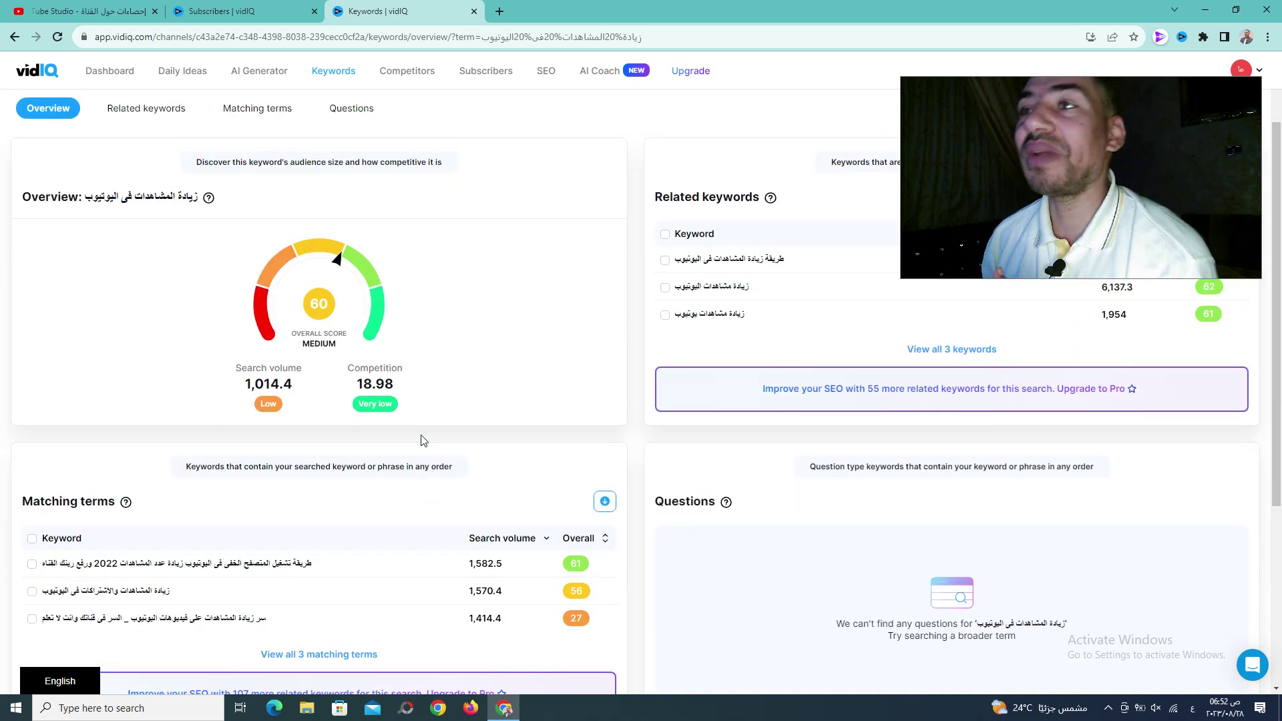
{"action": "scroll", "coordinate": [422, 440], "scroll_direction": "down", "scroll_amount": 2}
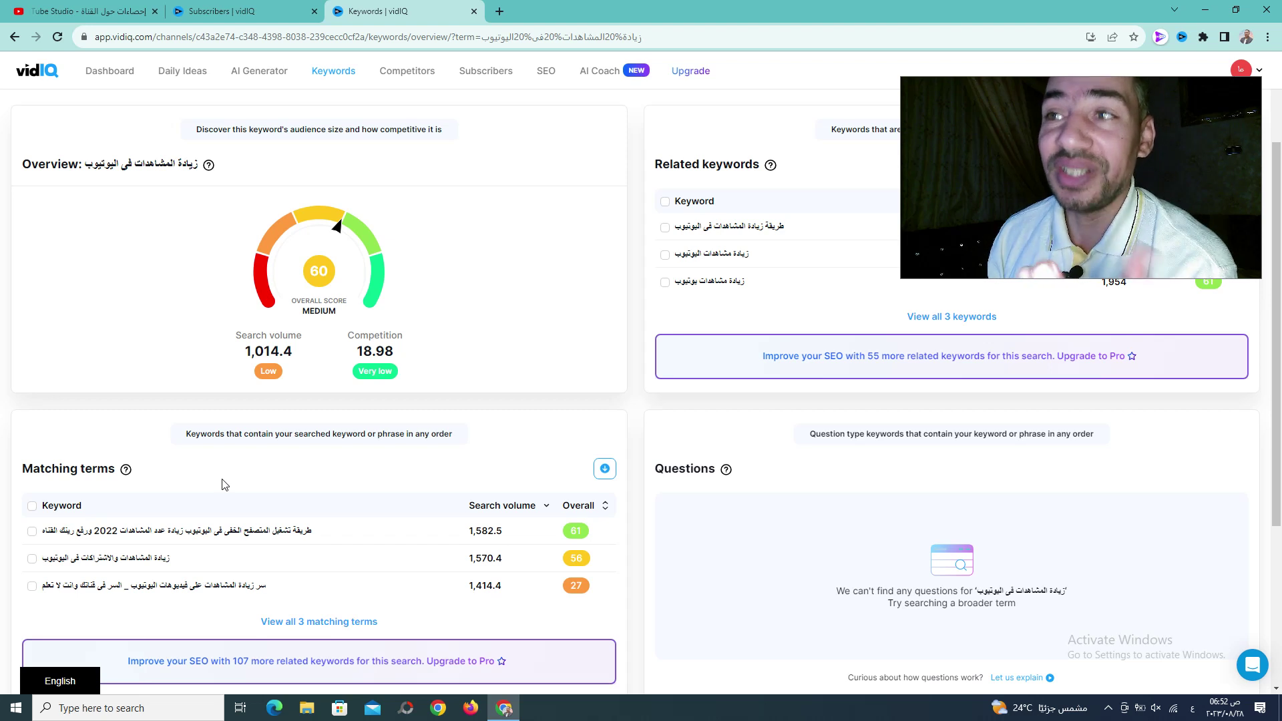
{"action": "scroll", "coordinate": [222, 484], "scroll_direction": "up", "scroll_amount": 2}
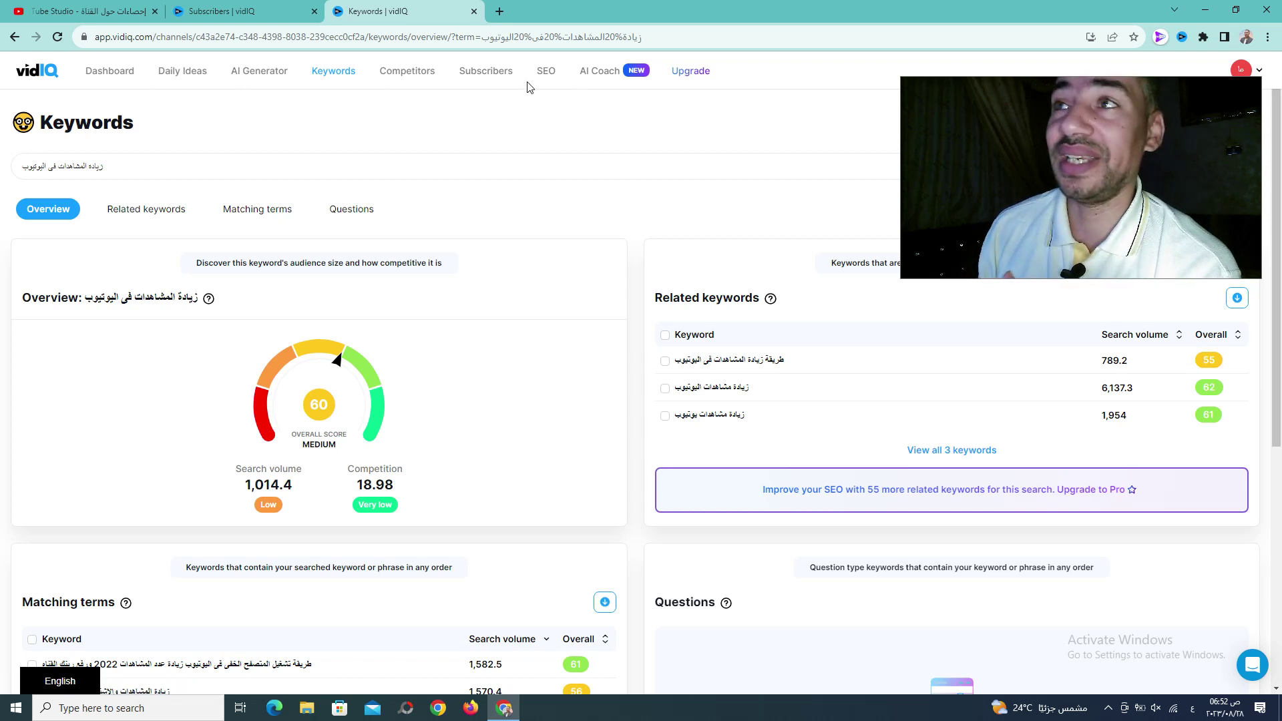
Revisit the SEO, Subscribers, Competitors, Keywords, AI Generator, Daily Ideas and AI Coach pages in turn
{"action": "left_click", "coordinate": [546, 73]}
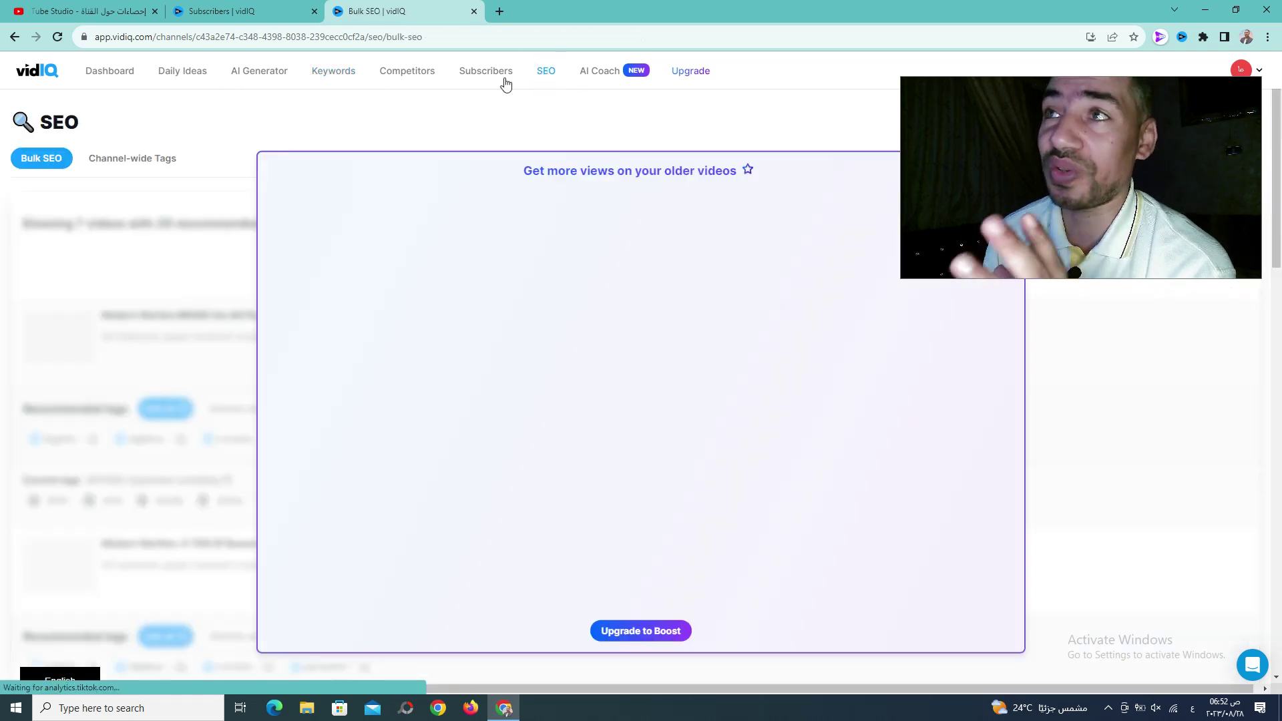
{"action": "left_click", "coordinate": [500, 71]}
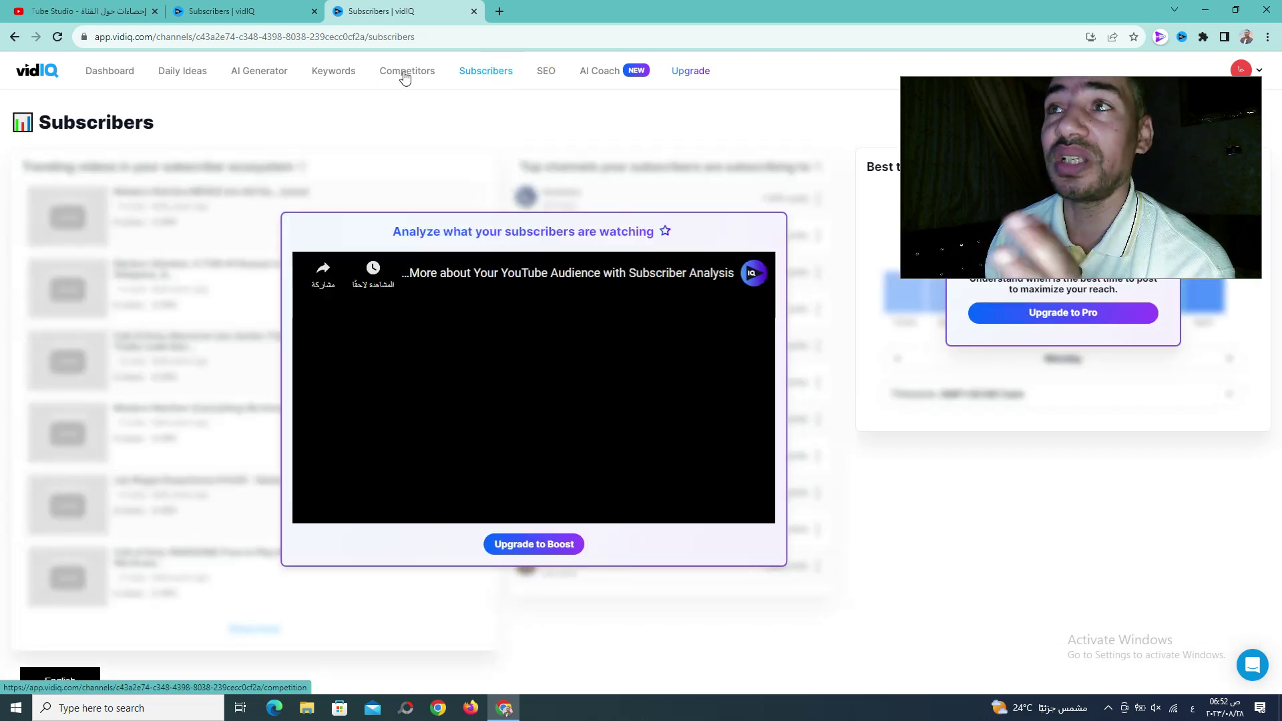
{"action": "left_click", "coordinate": [404, 76]}
{"action": "left_click", "coordinate": [336, 72]}
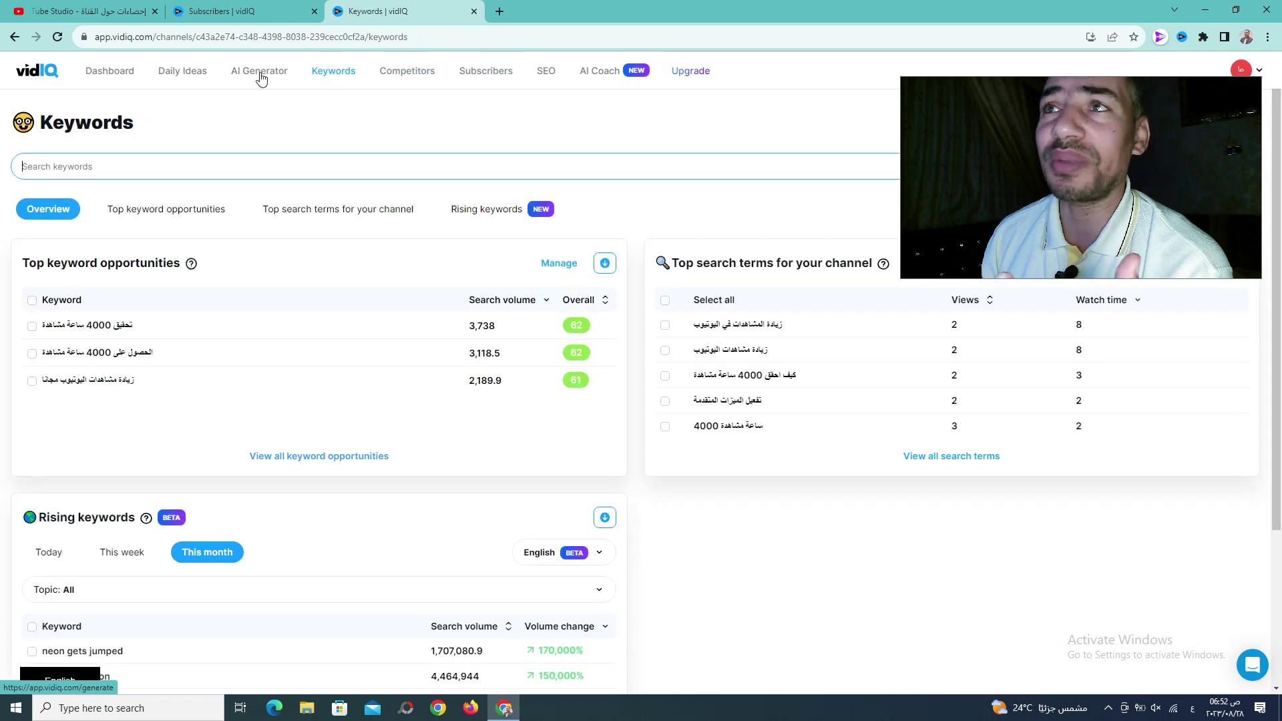
{"action": "left_click", "coordinate": [262, 75]}
{"action": "left_click", "coordinate": [193, 77]}
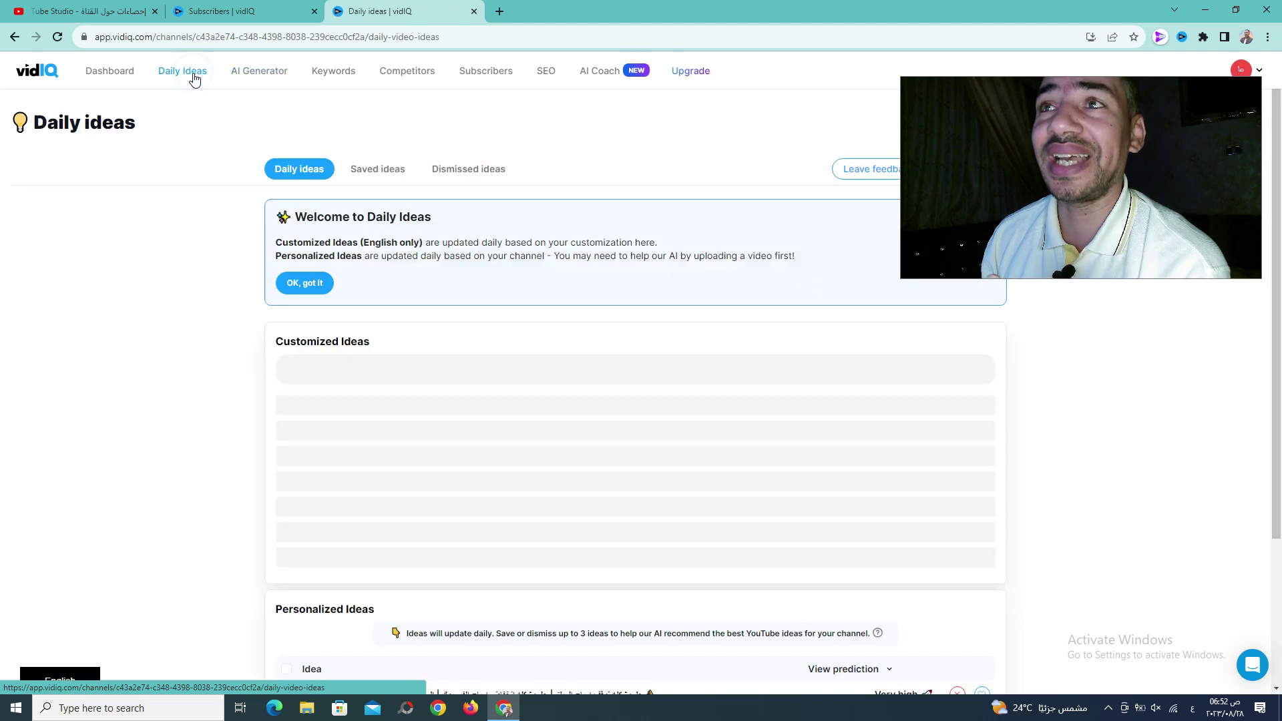
{"action": "left_click", "coordinate": [604, 73]}
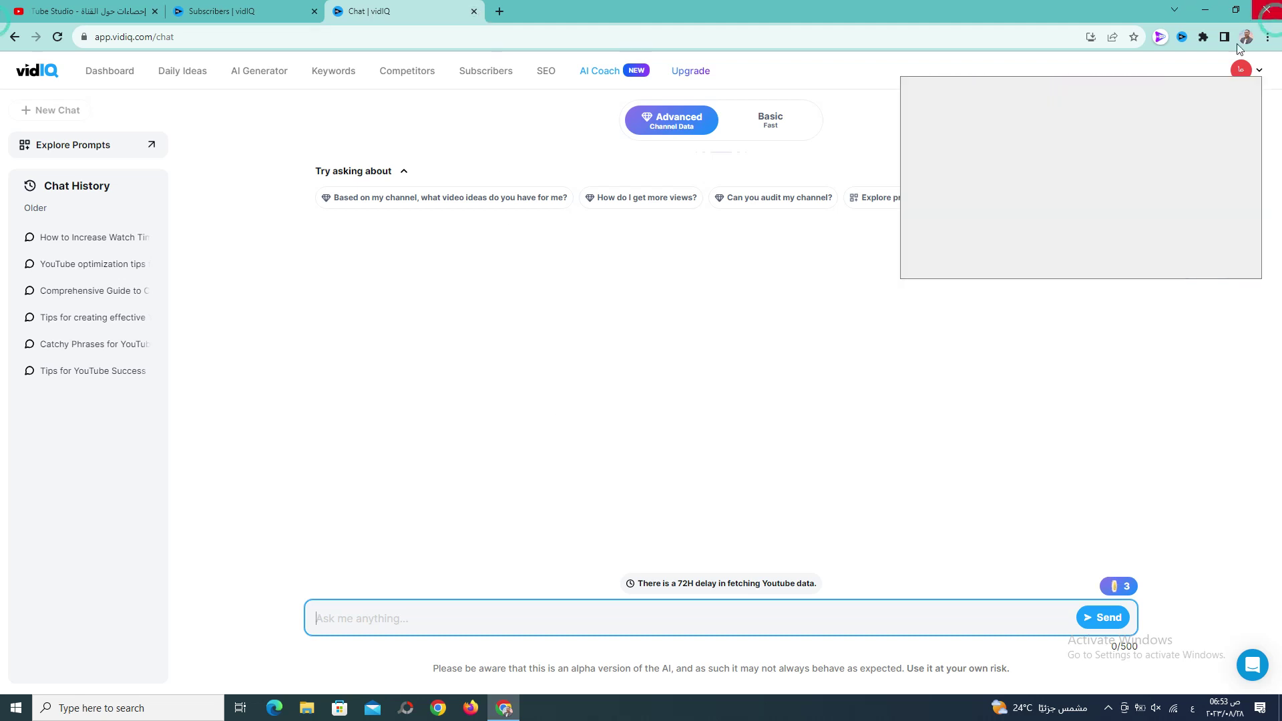
Close the browser window and show the hidden system tray icons on the desktop
{"action": "left_click", "coordinate": [1266, 9]}
{"action": "left_click_drag", "start_coordinate": [1132, 177], "coordinate": [1029, 440]}
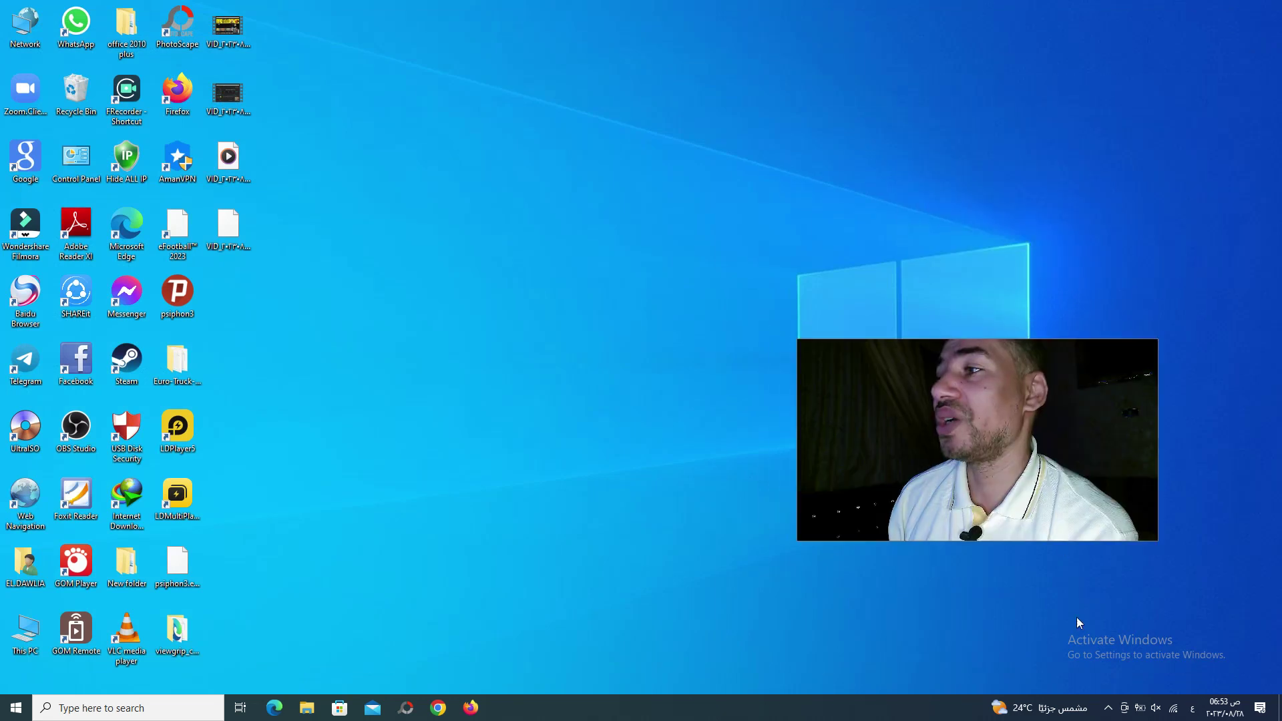
{"action": "left_click", "coordinate": [1108, 706]}
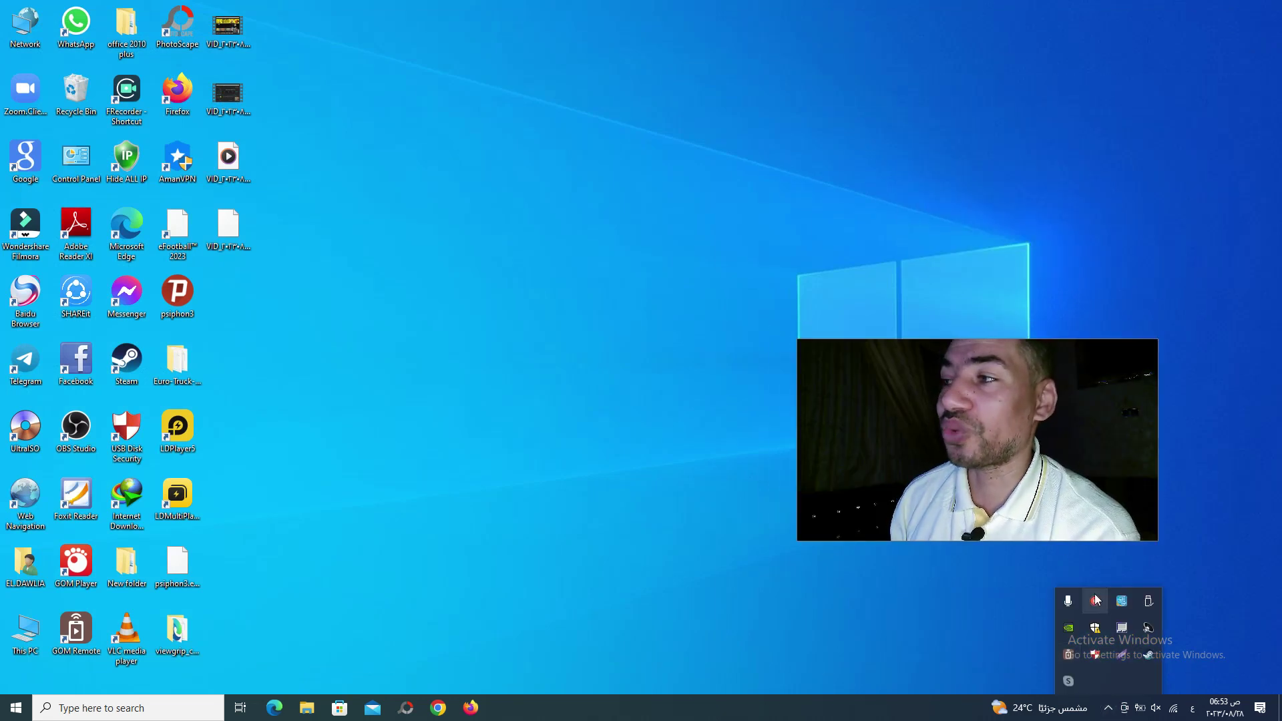